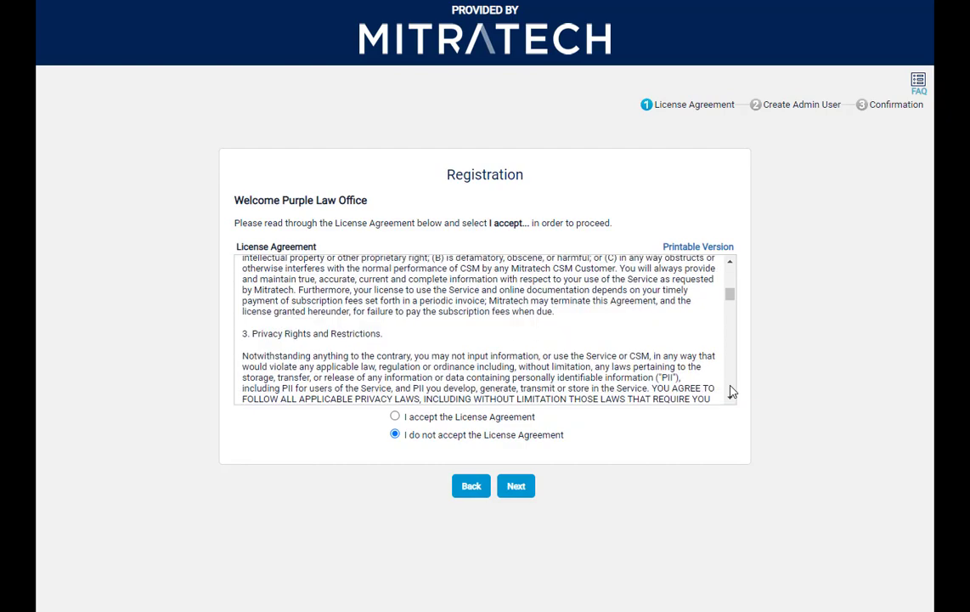
- Review the License Agreement through to its end, accept it, and continue to creating the admin user
{"action": "scroll", "coordinate": [732, 392], "scroll_direction": "down", "scroll_amount": 12}
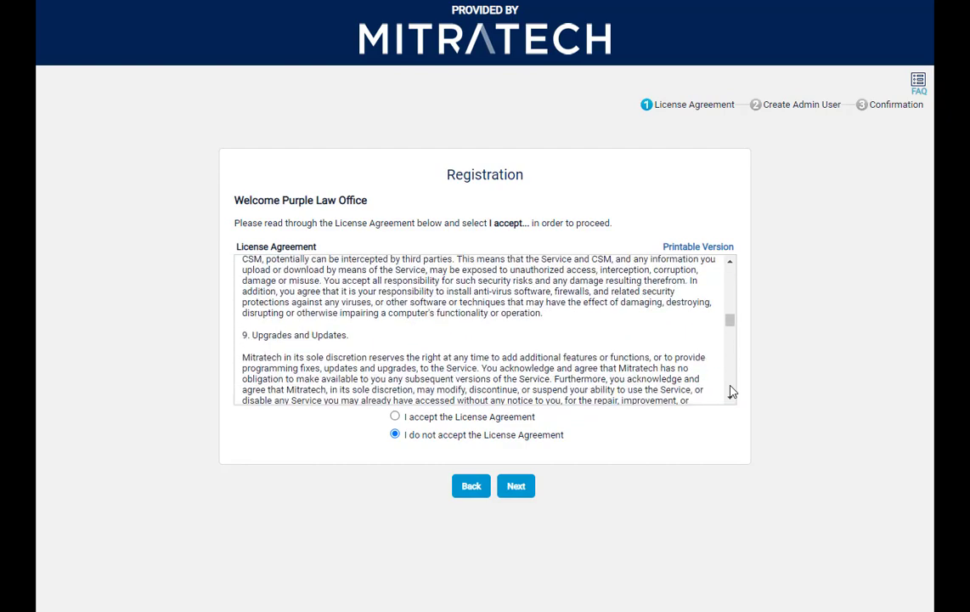
{"action": "scroll", "coordinate": [732, 392], "scroll_direction": "down", "scroll_amount": 15}
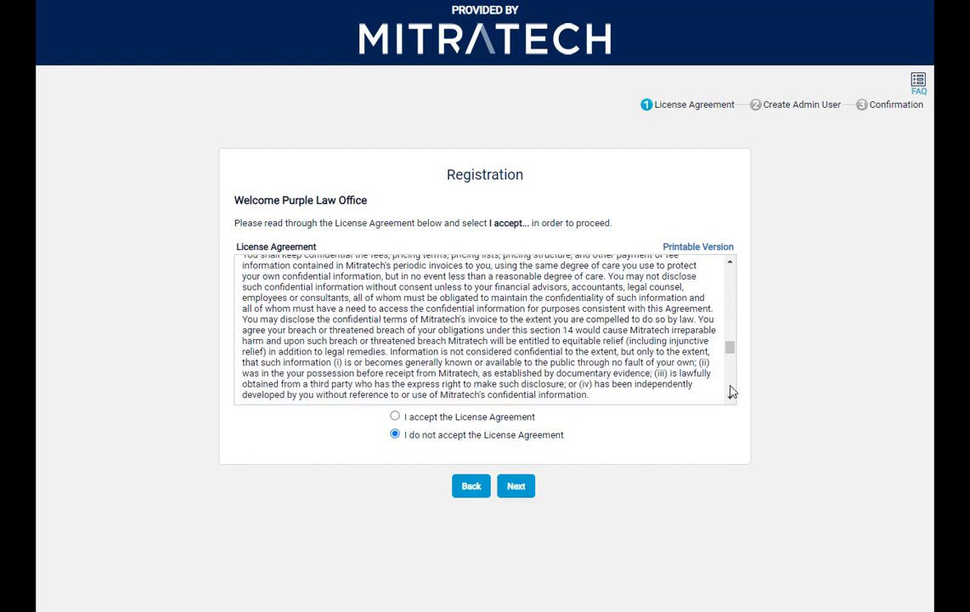
{"action": "scroll", "coordinate": [733, 392], "scroll_direction": "down", "scroll_amount": 15}
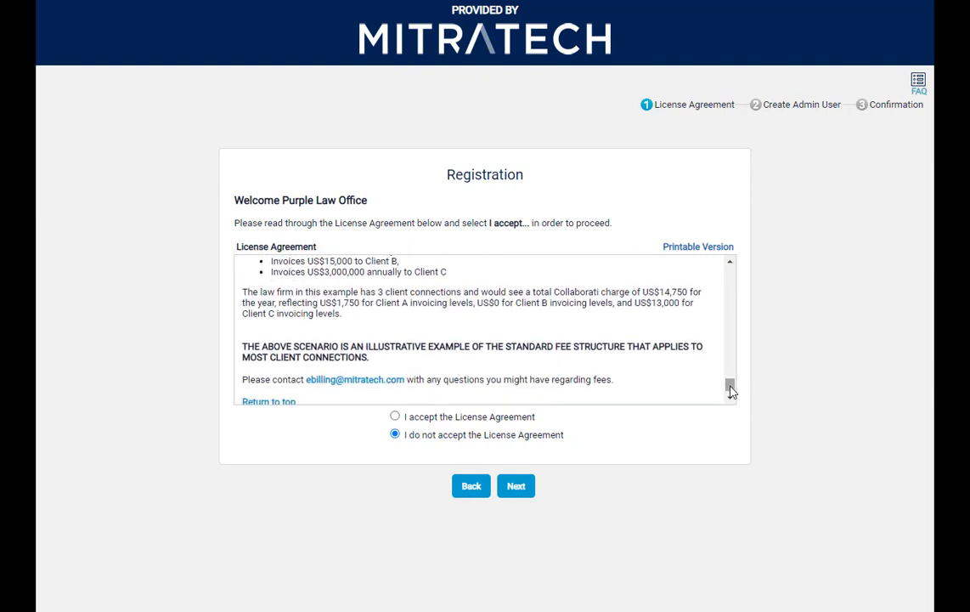
{"action": "scroll", "coordinate": [731, 393], "scroll_direction": "down", "scroll_amount": 1}
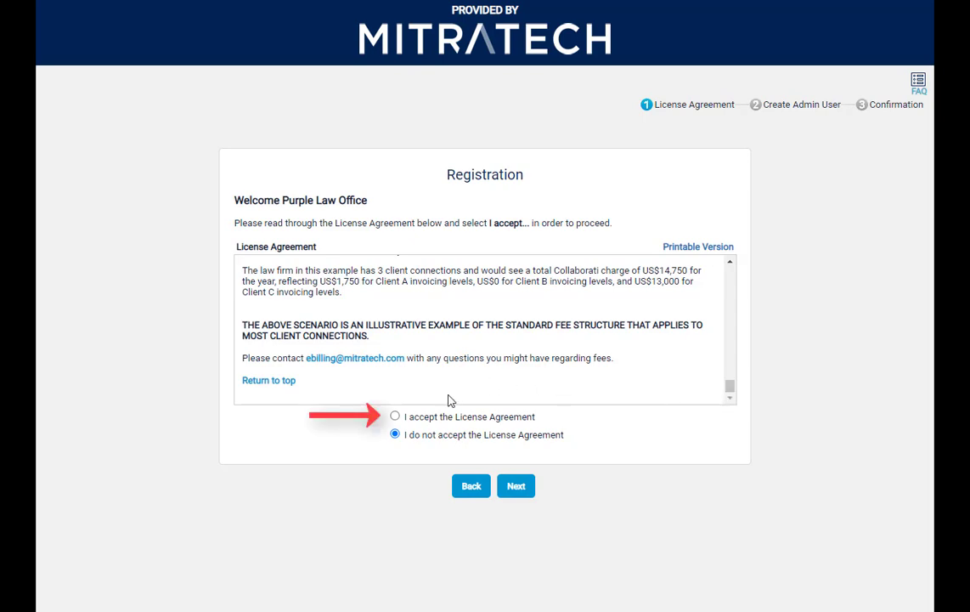
{"action": "left_click", "coordinate": [395, 416]}
{"action": "left_click", "coordinate": [516, 488]}
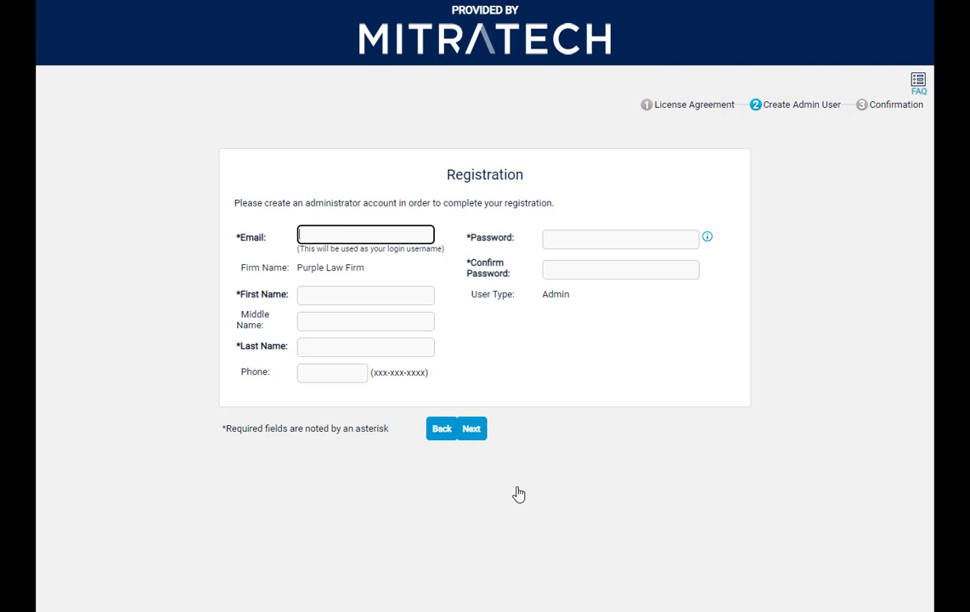
- Fill in the administrator's email, first name and last name, and submit the admin account form
{"action": "key", "text": "ctrl+v"}
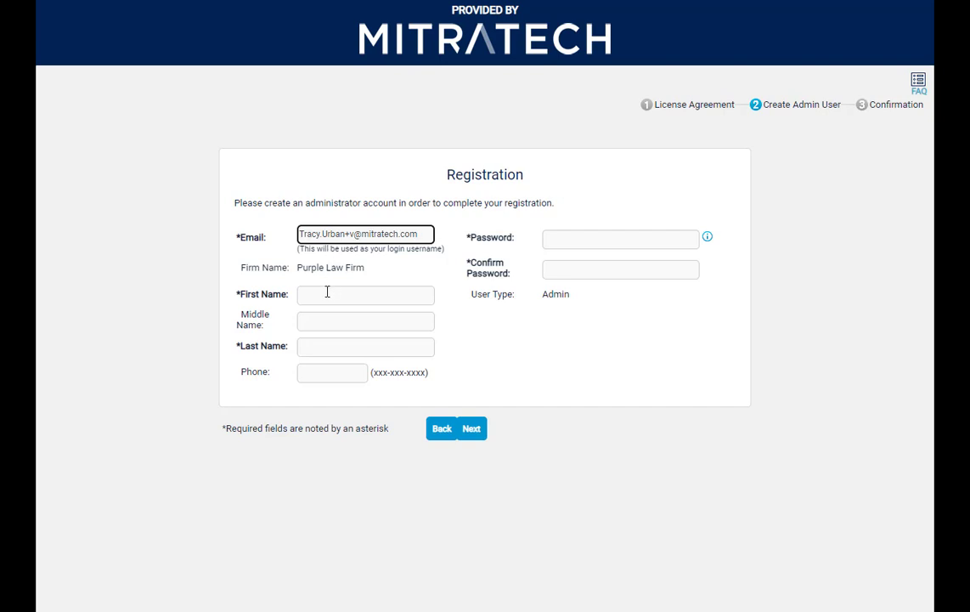
{"action": "left_click", "coordinate": [327, 292]}
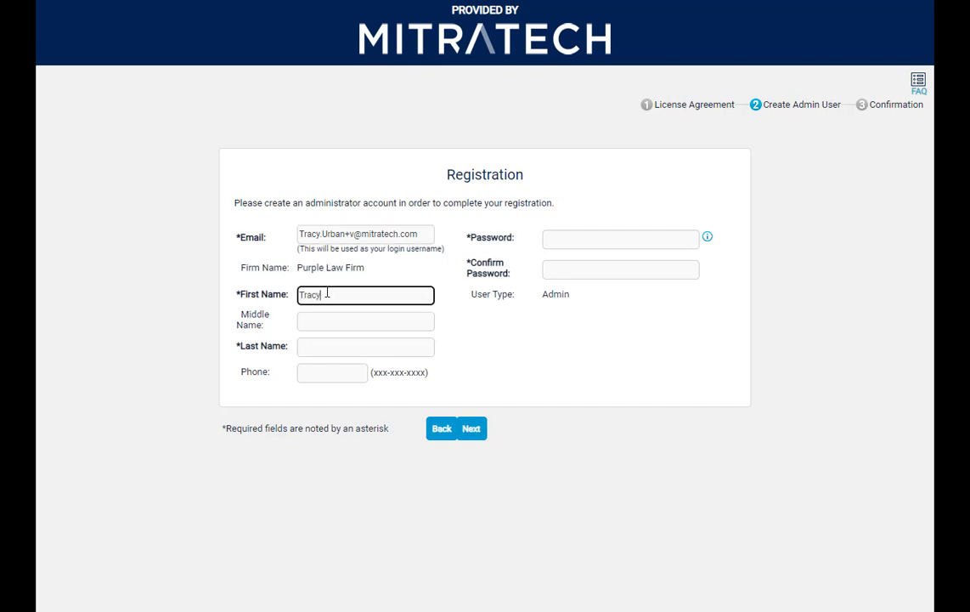
{"action": "key", "text": "Tab"}
{"action": "key", "text": "Tab"}
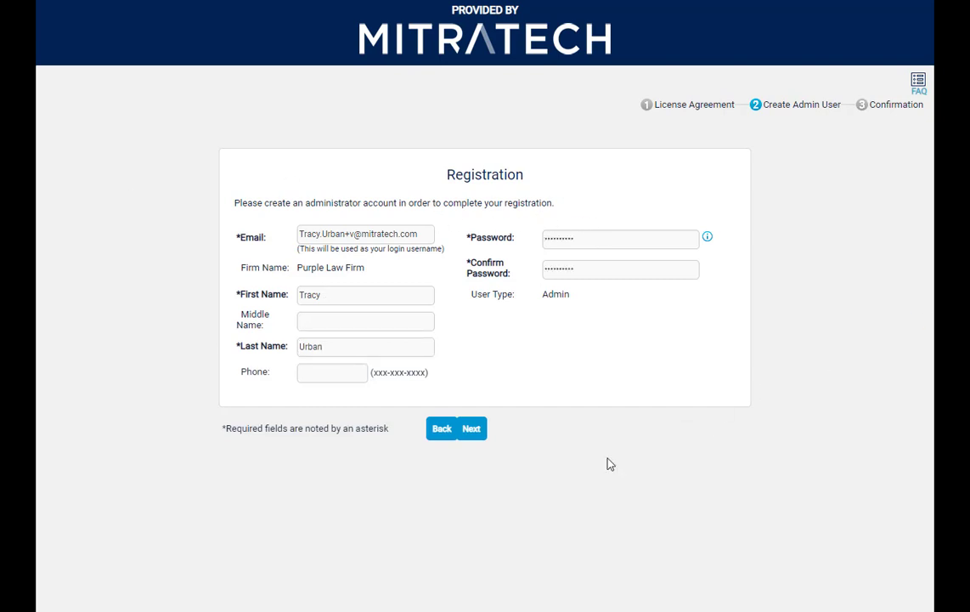
{"action": "left_click", "coordinate": [470, 430]}
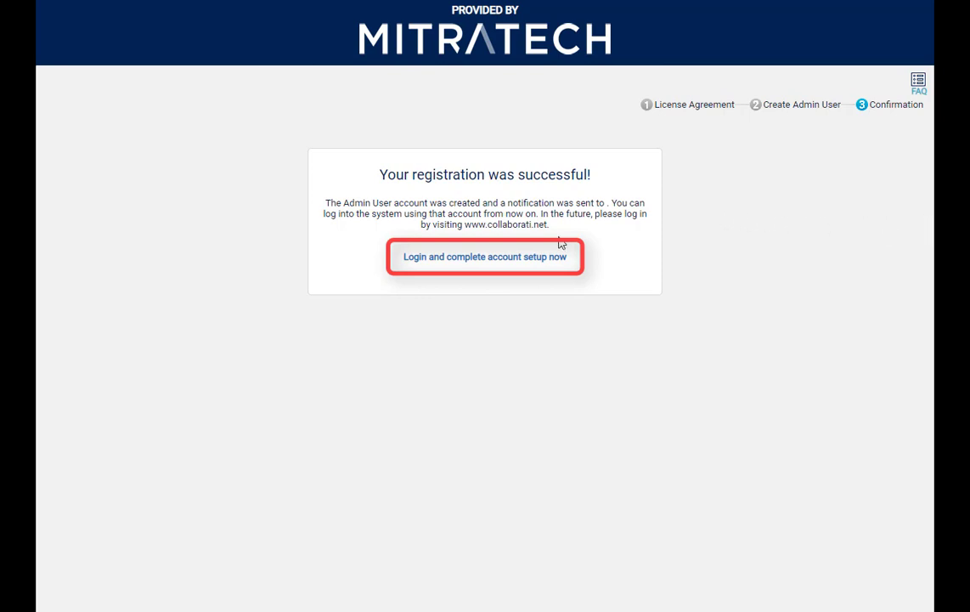
- Proceed to the login for completing account setup and enter the administrator's email and account password
{"action": "left_click", "coordinate": [530, 256]}
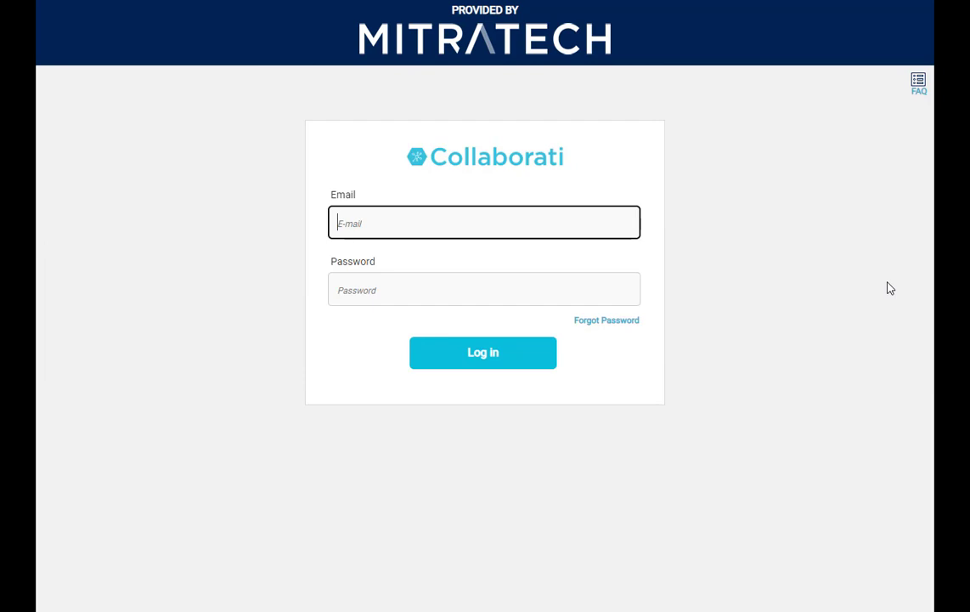
{"action": "key", "text": "ctrl+v"}
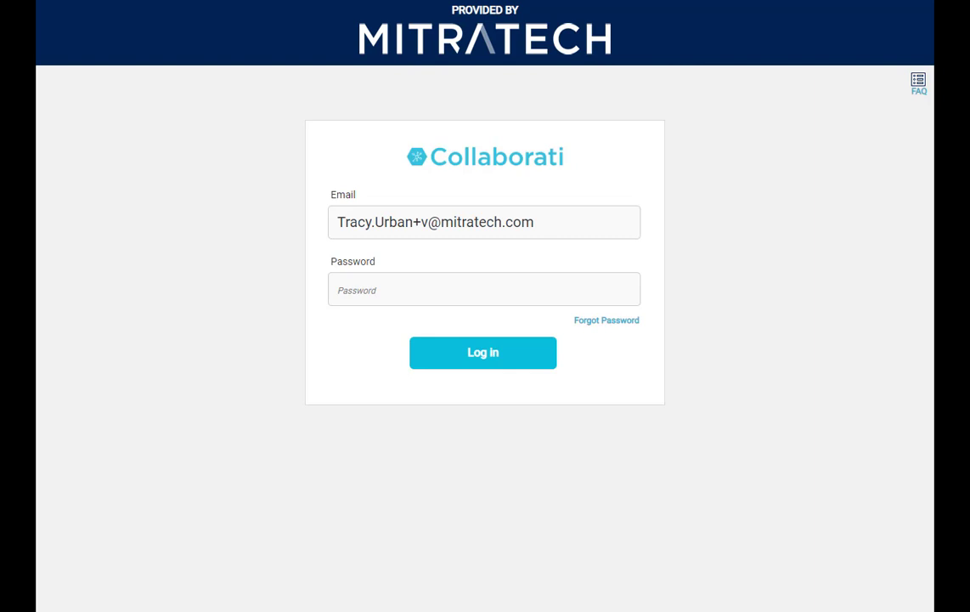
{"action": "left_click", "coordinate": [490, 288]}
{"action": "key", "text": "ctrl+v"}
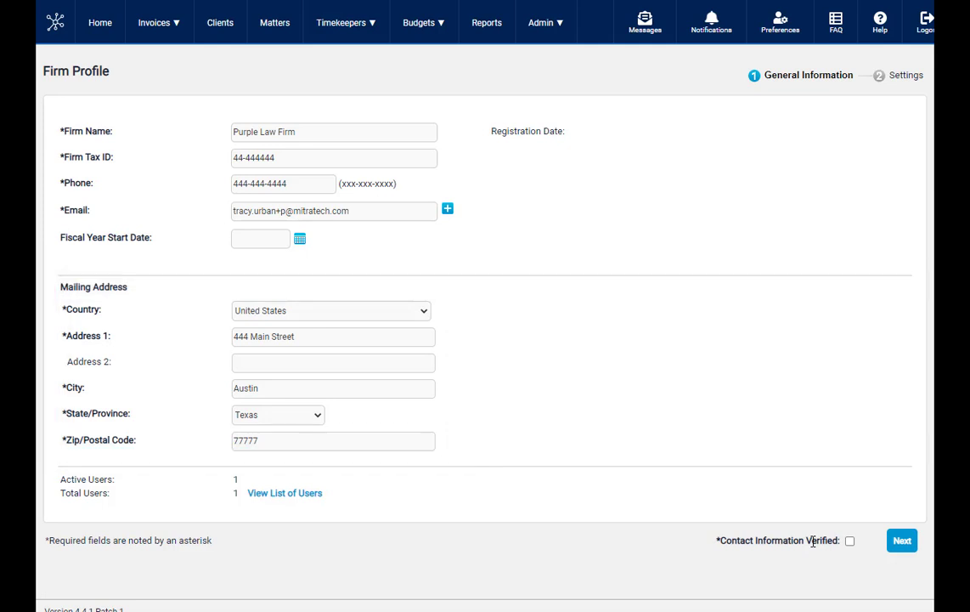
- Mark the firm profile's contact information as verified, continue to the firm settings, and review them
{"action": "left_click", "coordinate": [850, 542]}
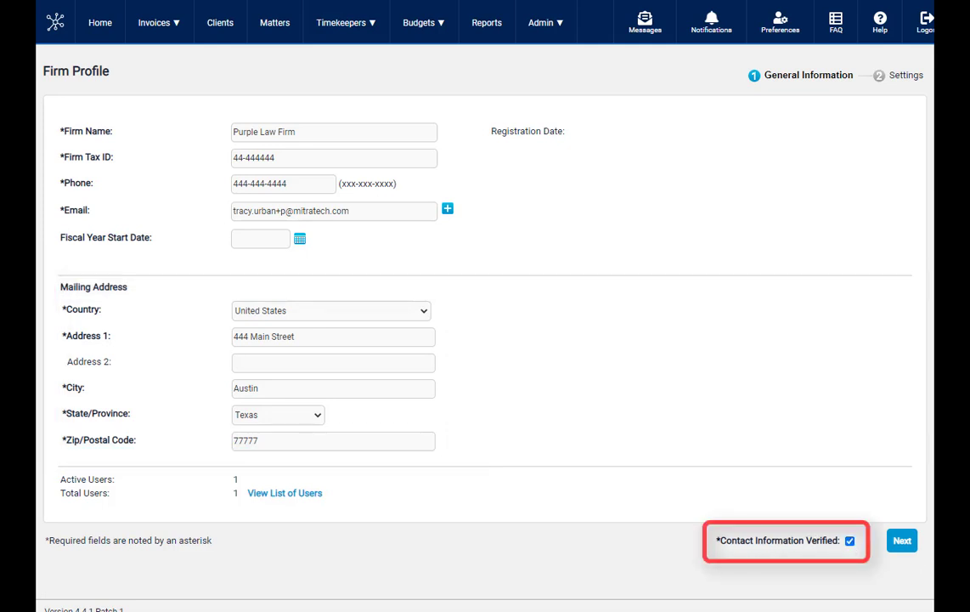
{"action": "left_click", "coordinate": [902, 540]}
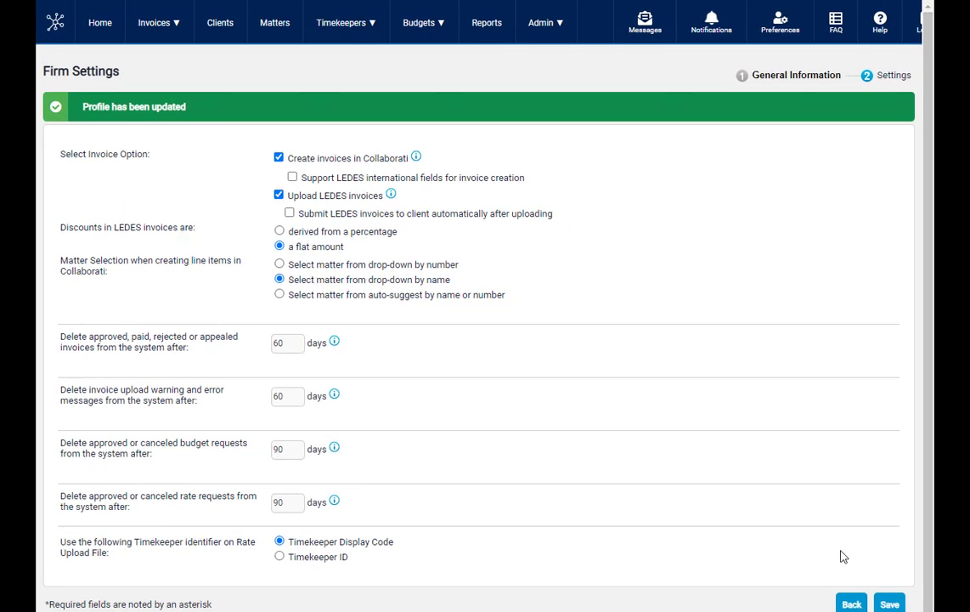
{"action": "scroll", "coordinate": [843, 555], "scroll_direction": "down", "scroll_amount": 1}
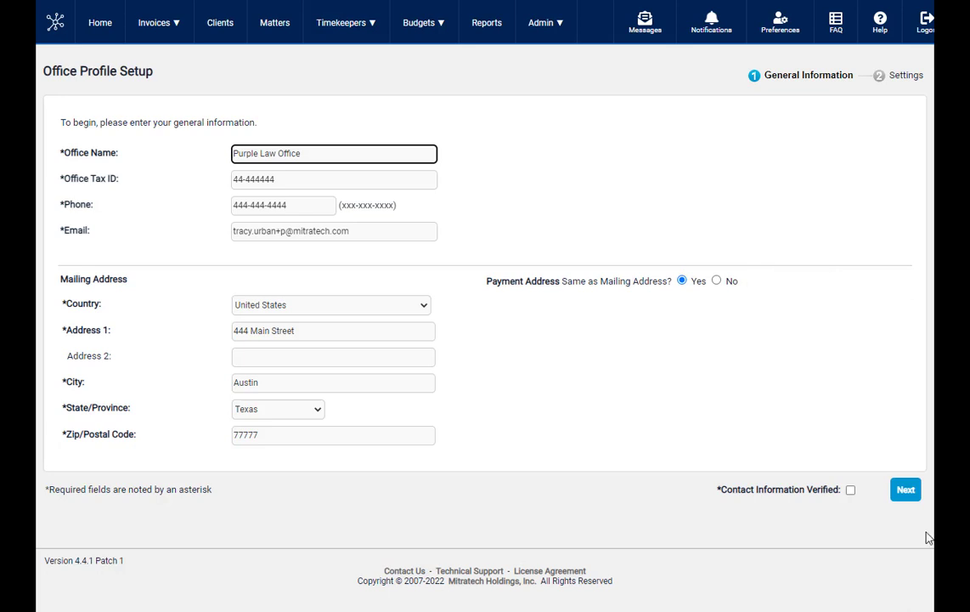
- Mark the office's contact information as verified and save the office profile with time zone (GMT-06:00) Central Time (US, Canada)
{"action": "left_click", "coordinate": [851, 490]}
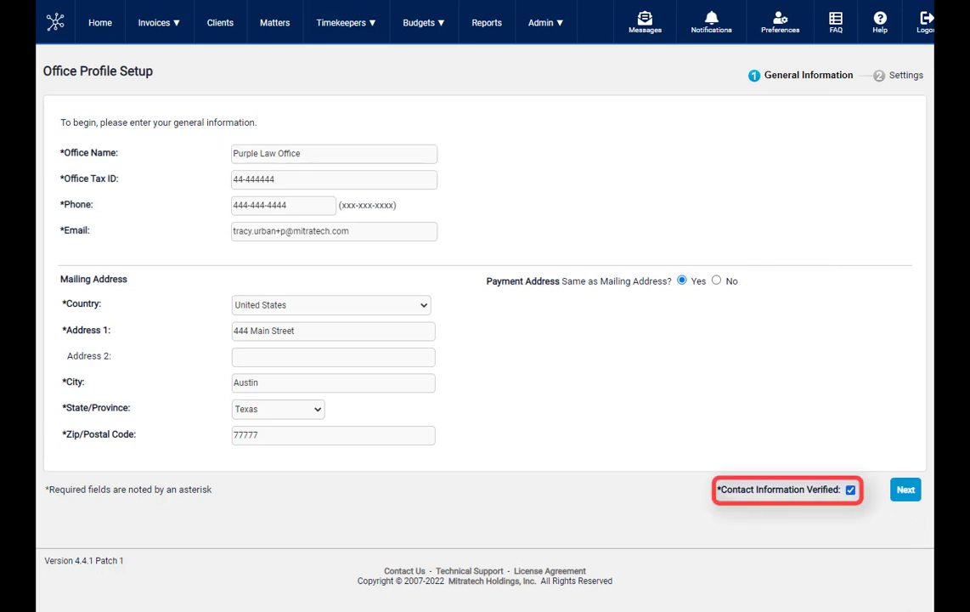
{"action": "left_click", "coordinate": [908, 491]}
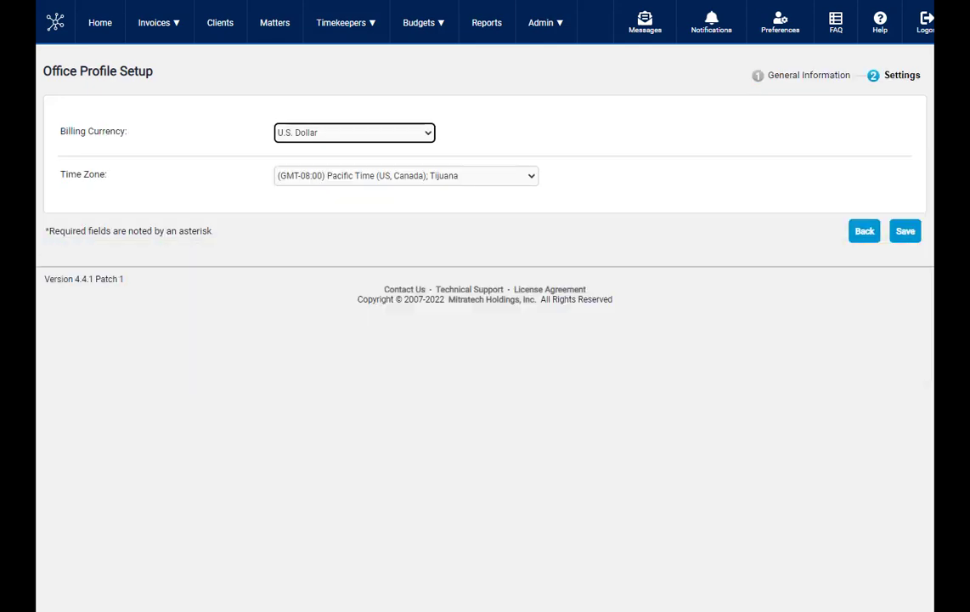
{"action": "left_click", "coordinate": [489, 179]}
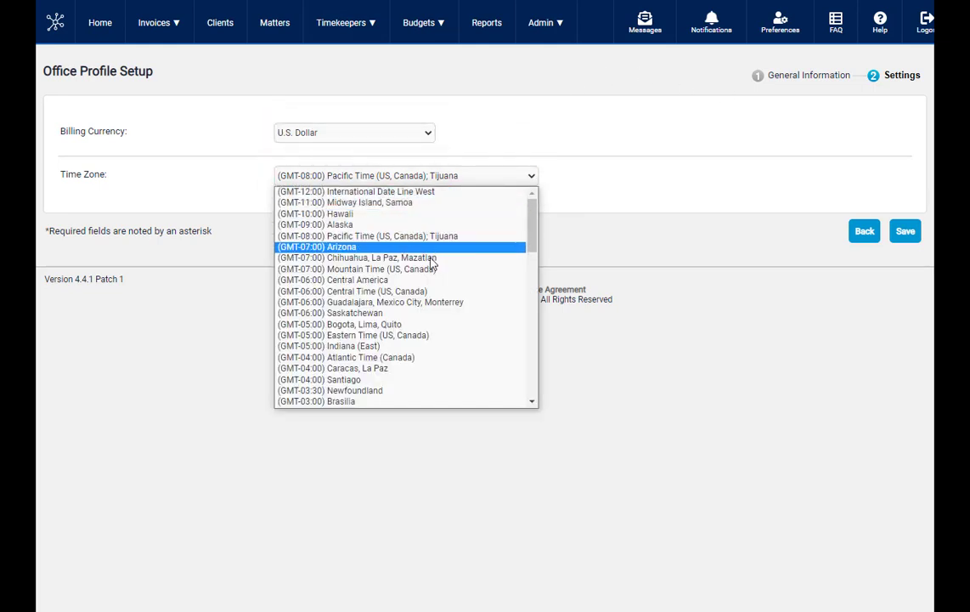
{"action": "left_click", "coordinate": [423, 292]}
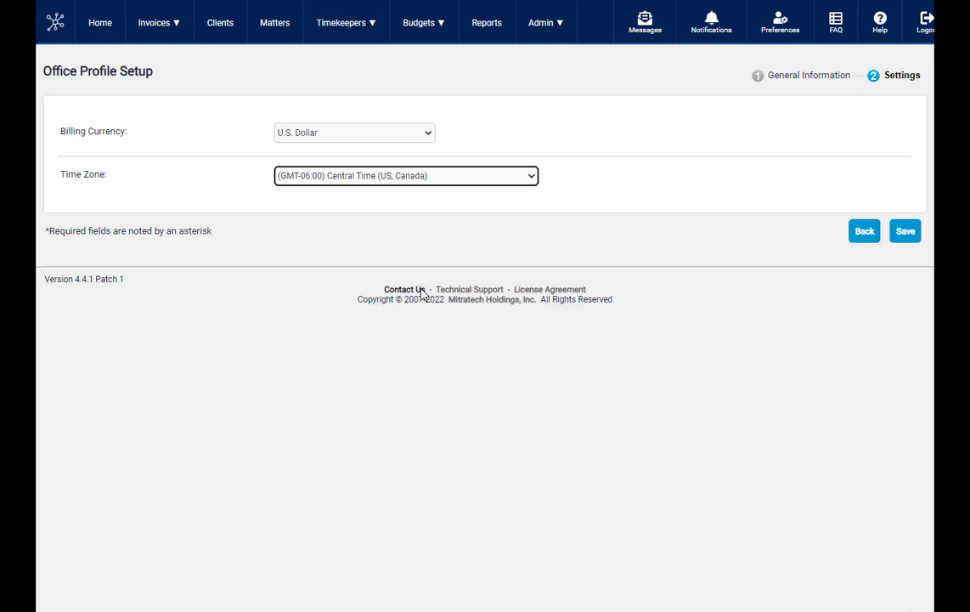
{"action": "left_click", "coordinate": [905, 235]}
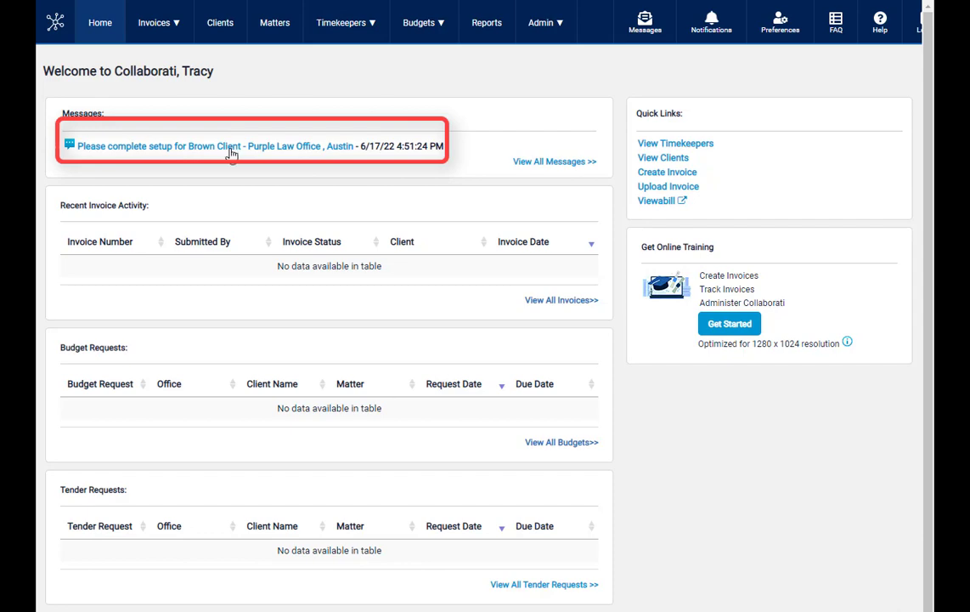
- Open the setup message for Brown Client and enter its client number and "Brown Client" as comma-separated client codes
{"action": "left_click", "coordinate": [325, 151]}
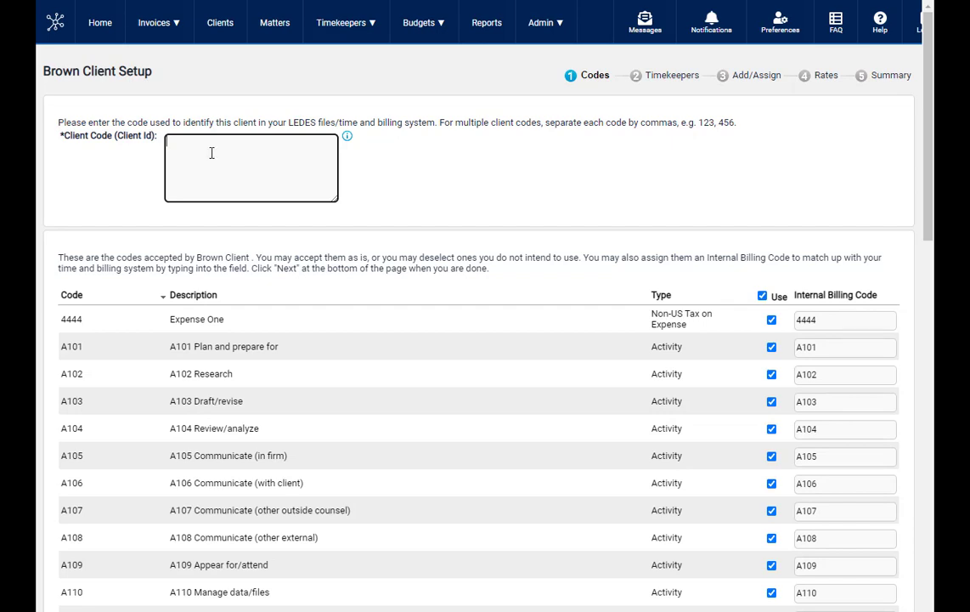
{"action": "type", "text": "8115"}
{"action": "type", "text": ", Brown Client"}
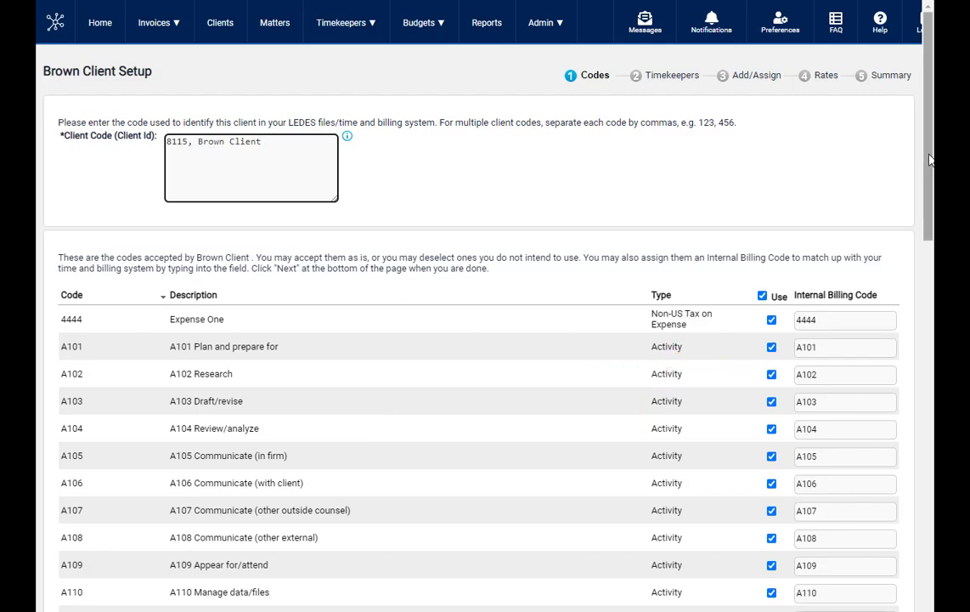
- On the second page of accepted codes, set the internal billing code for C361 Policy/Program Development to C999
{"action": "left_click_drag", "start_coordinate": [924, 170], "coordinate": [911, 595]}
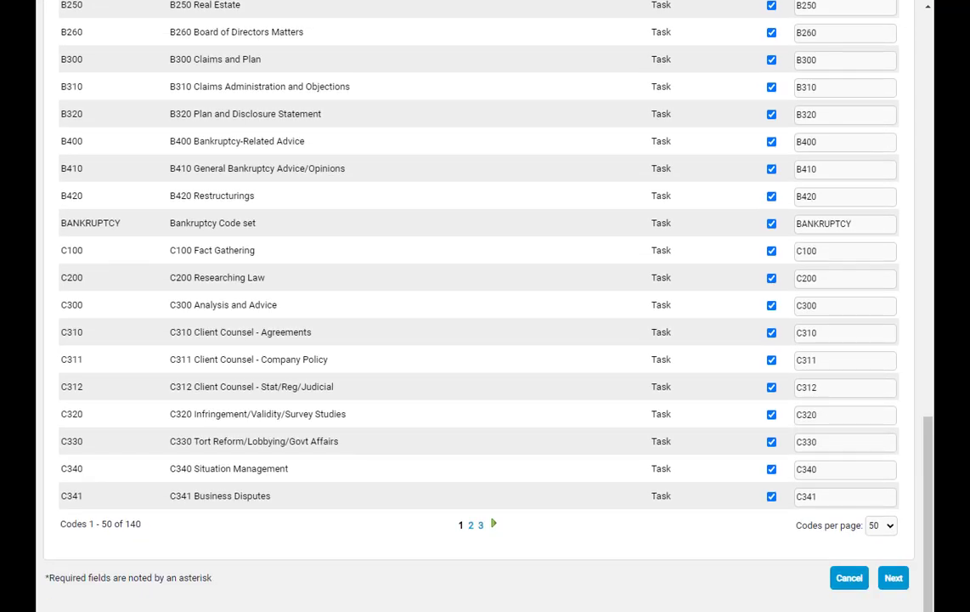
{"action": "left_click", "coordinate": [494, 523]}
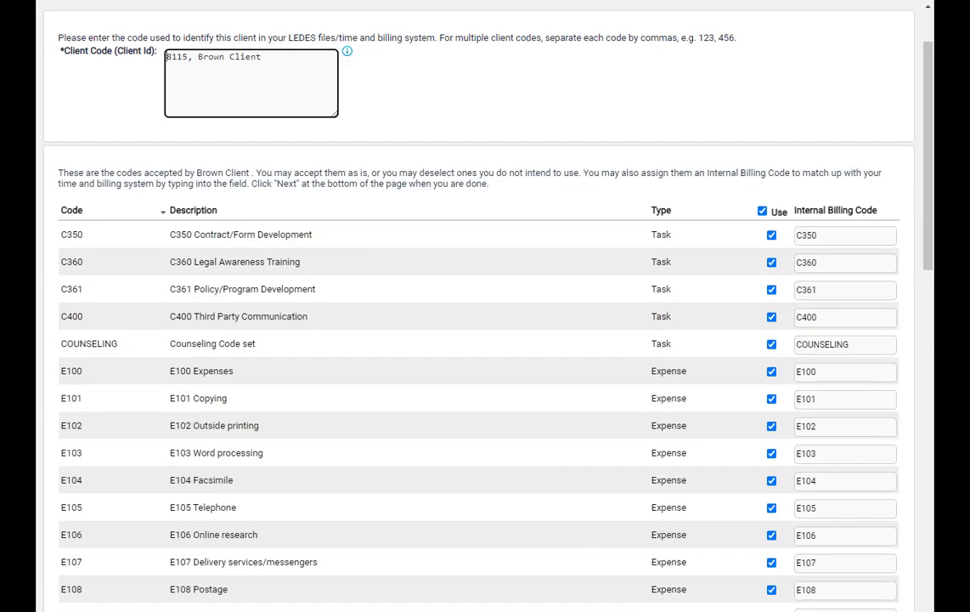
{"action": "left_click", "coordinate": [864, 295]}
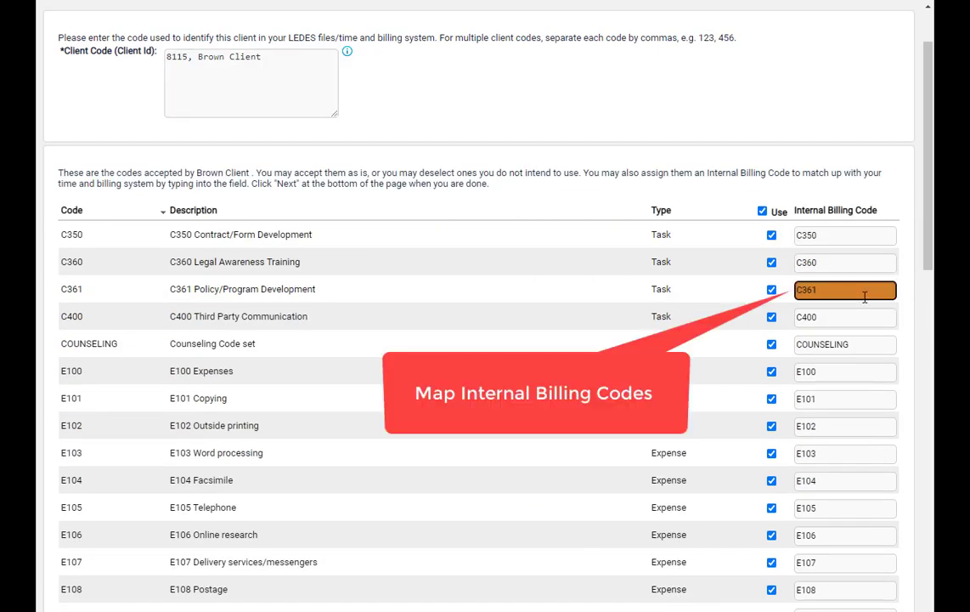
{"action": "key", "text": "BackSpace"}
{"action": "key", "text": "BackSpace"}
{"action": "type", "text": "999"}
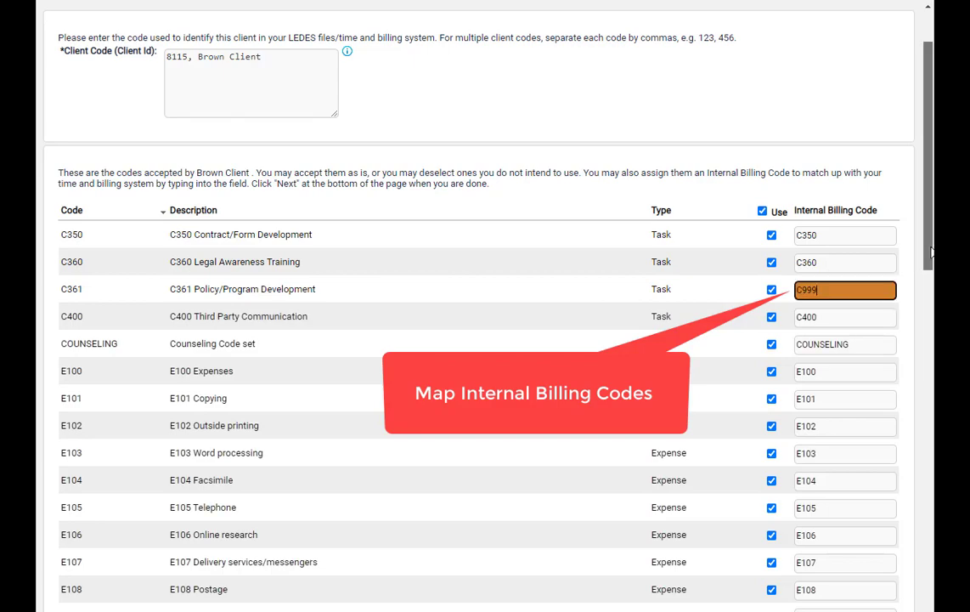
{"action": "left_click_drag", "start_coordinate": [931, 252], "coordinate": [925, 611]}
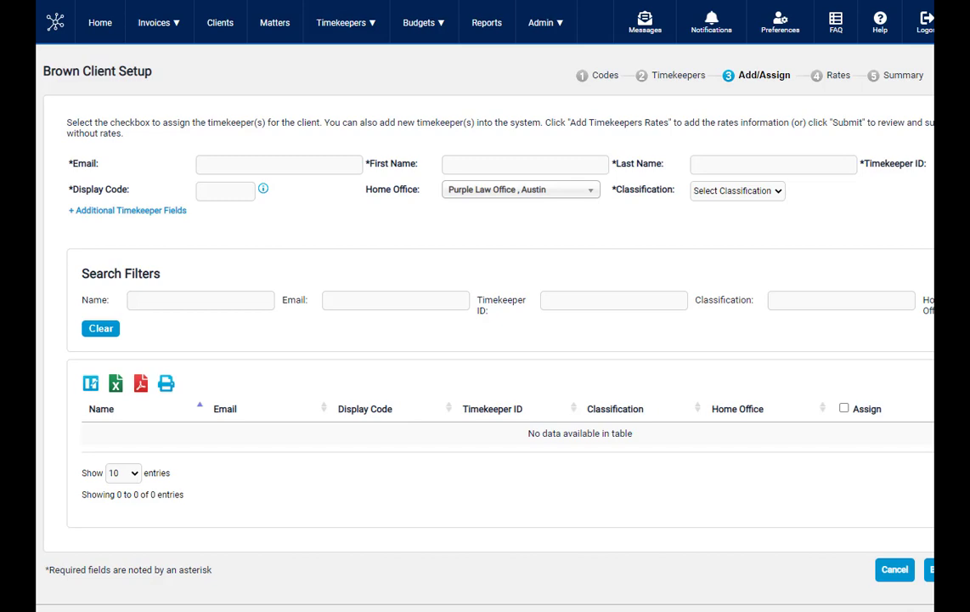
- Enter the new timekeeper's email, first name and last name for the Brown Client assignment
{"action": "left_click", "coordinate": [227, 164]}
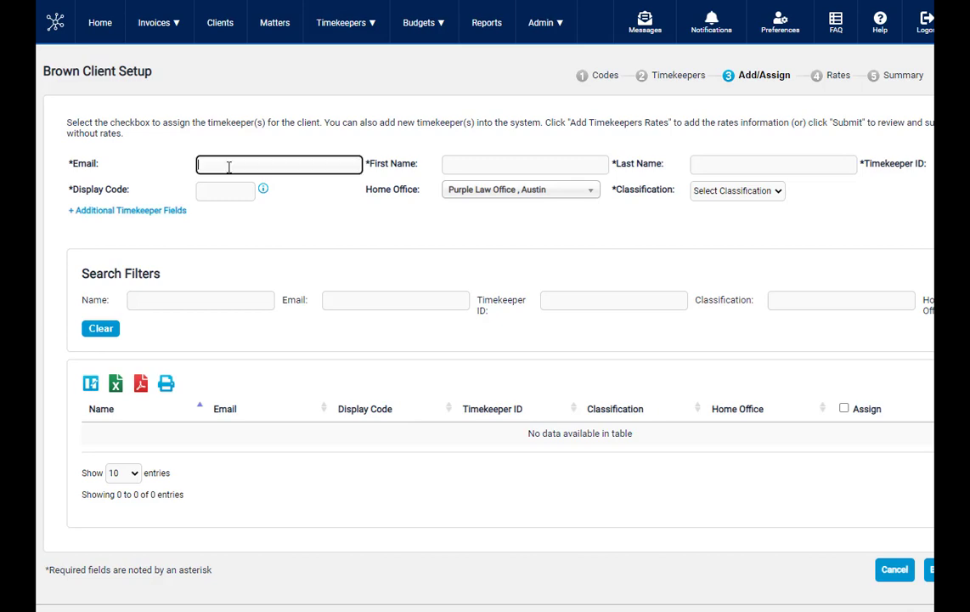
{"action": "key", "text": "Tab"}
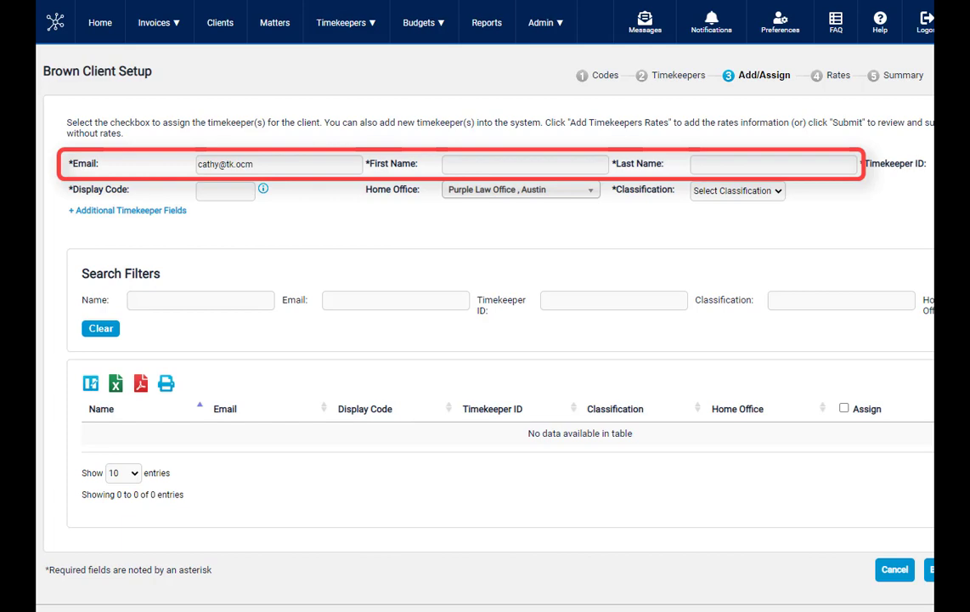
{"action": "left_click", "coordinate": [253, 165]}
{"action": "key", "text": "Tab"}
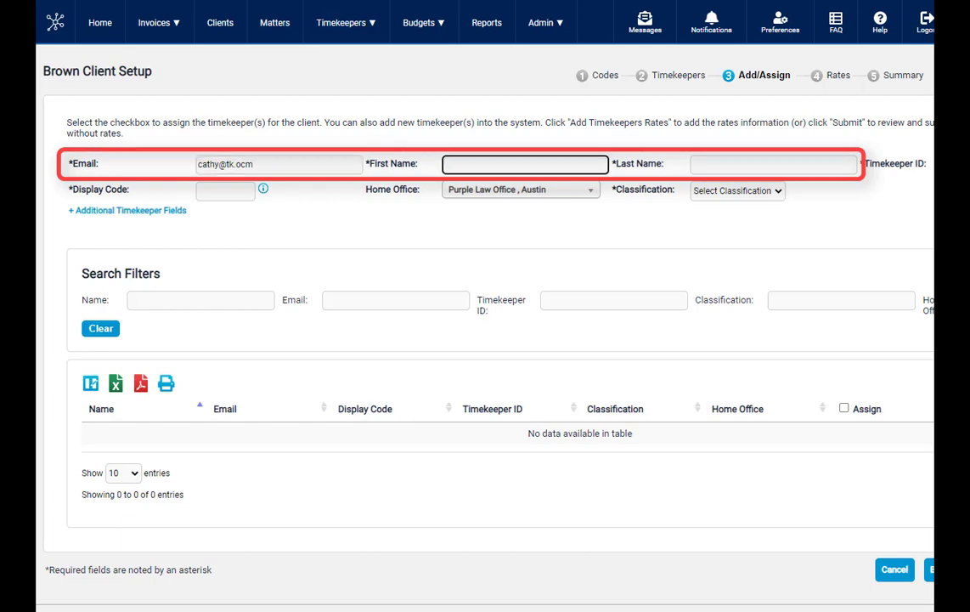
{"action": "key", "text": "Tab"}
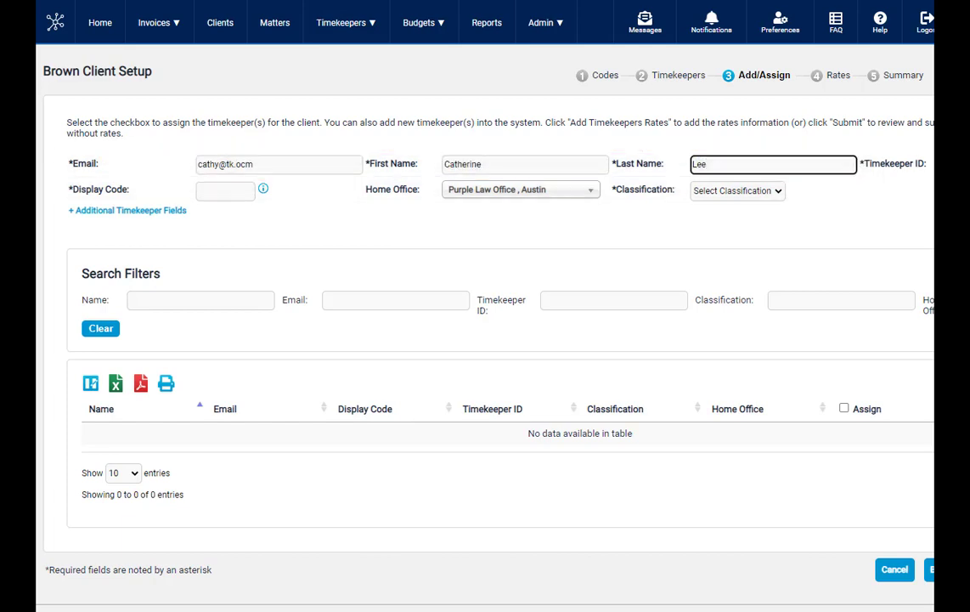
- Add the new timekeeper with display code CL, timekeeper ID CL and classification Partner
{"action": "key", "text": "Tab"}
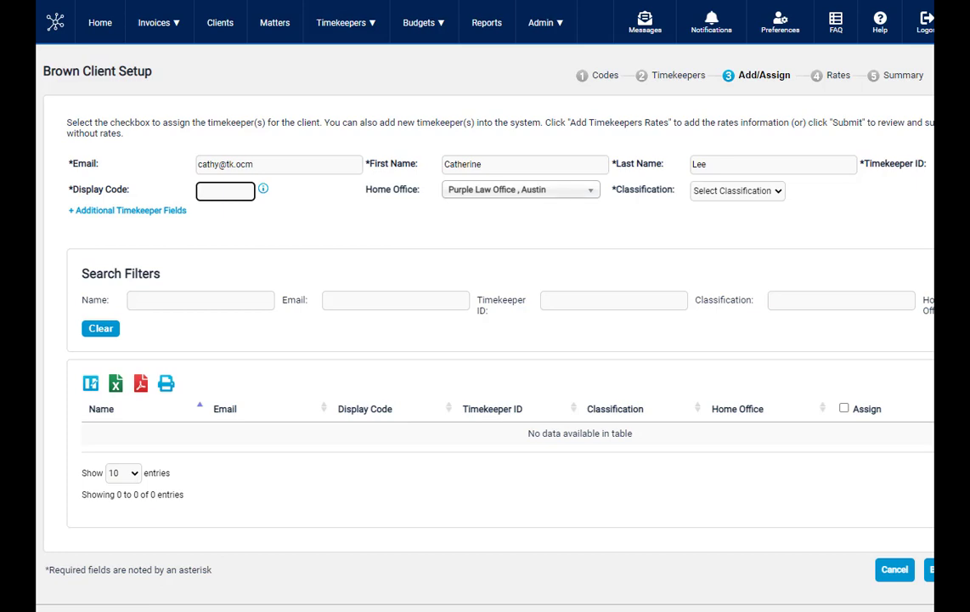
{"action": "type", "text": "CL"}
{"action": "key", "text": "Tab"}
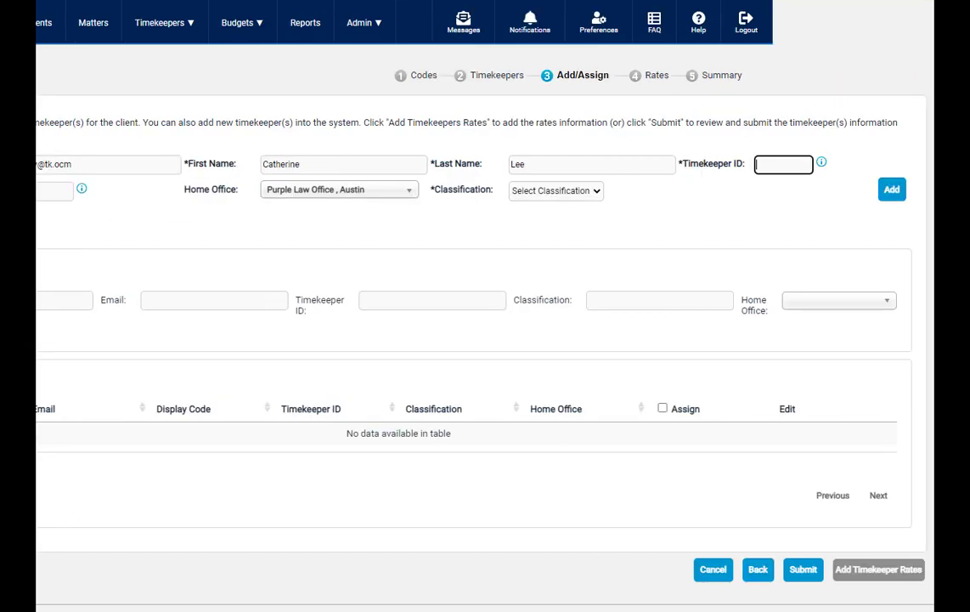
{"action": "type", "text": "CL"}
{"action": "left_click", "coordinate": [596, 196]}
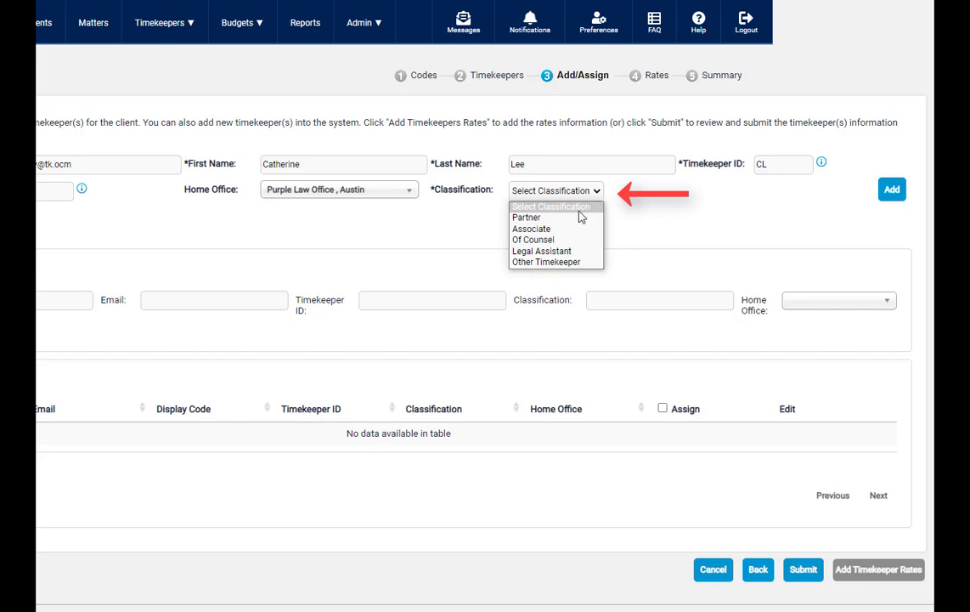
{"action": "left_click", "coordinate": [527, 217]}
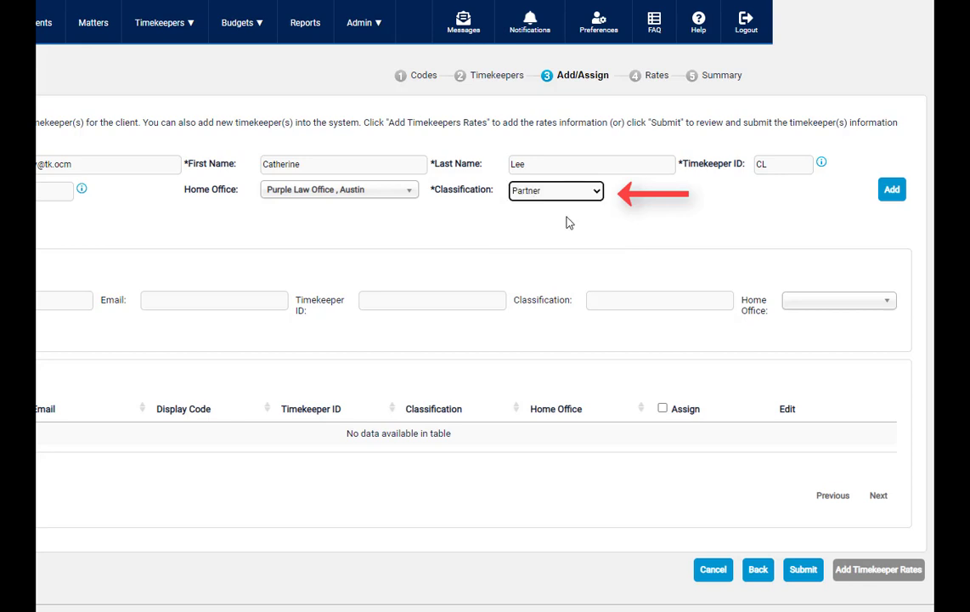
{"action": "left_click", "coordinate": [893, 192]}
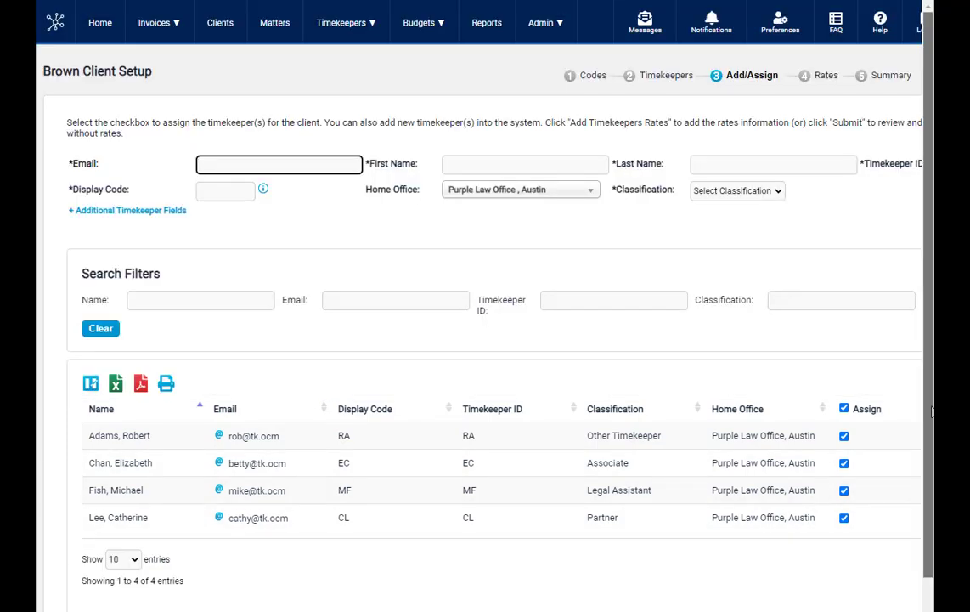
- Proceed to timekeeper rates and add a timekeeper rate of 100.00 USD from 1/1/22 to 12/31/22 for the legal assistant
{"action": "left_click_drag", "start_coordinate": [927, 411], "coordinate": [926, 480]}
{"action": "scroll", "coordinate": [484, 306], "scroll_direction": "right", "scroll_amount": 1}
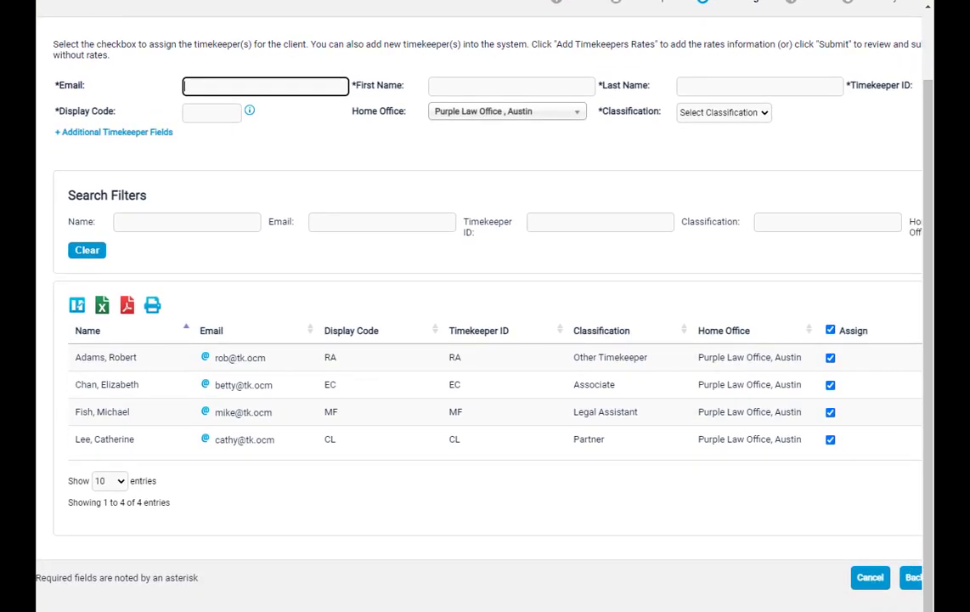
{"action": "scroll", "coordinate": [484, 306], "scroll_direction": "right", "scroll_amount": 4}
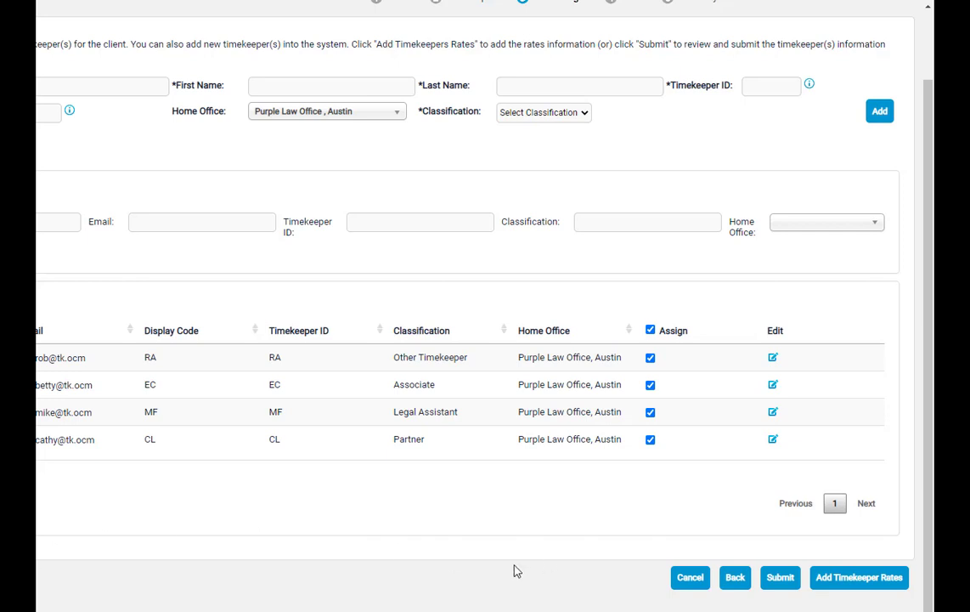
{"action": "left_click", "coordinate": [846, 579]}
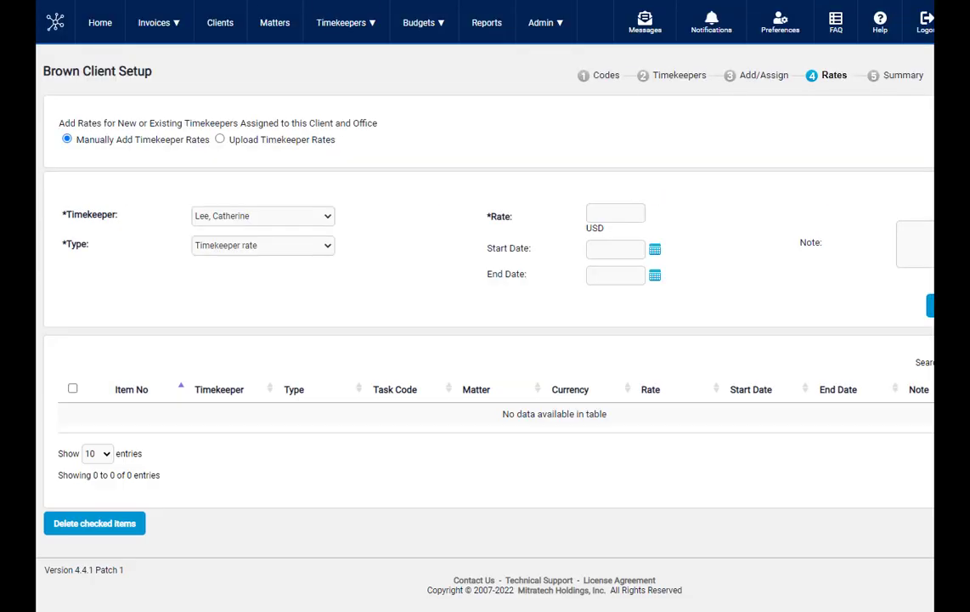
{"action": "left_click", "coordinate": [306, 219]}
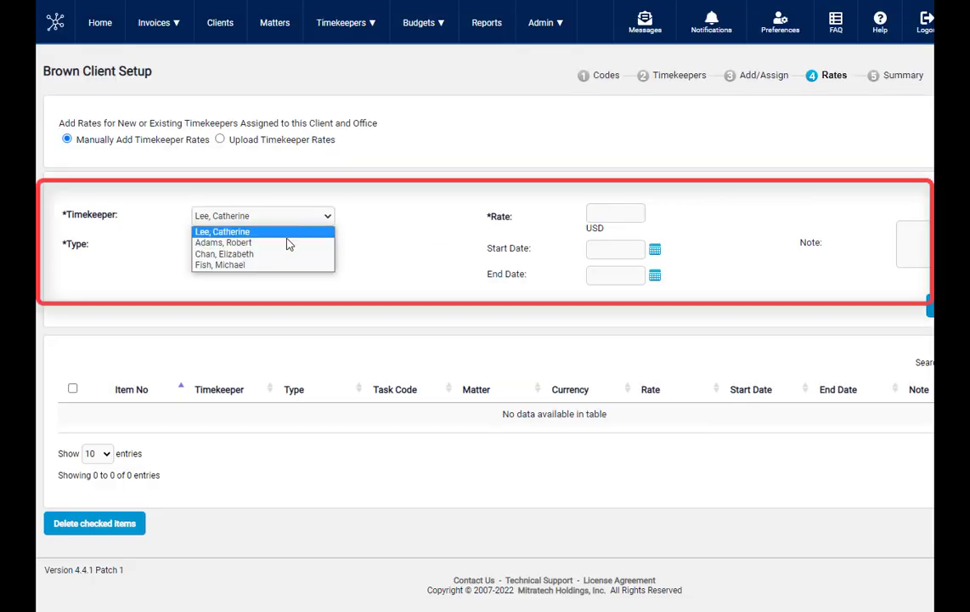
{"action": "left_click", "coordinate": [279, 265]}
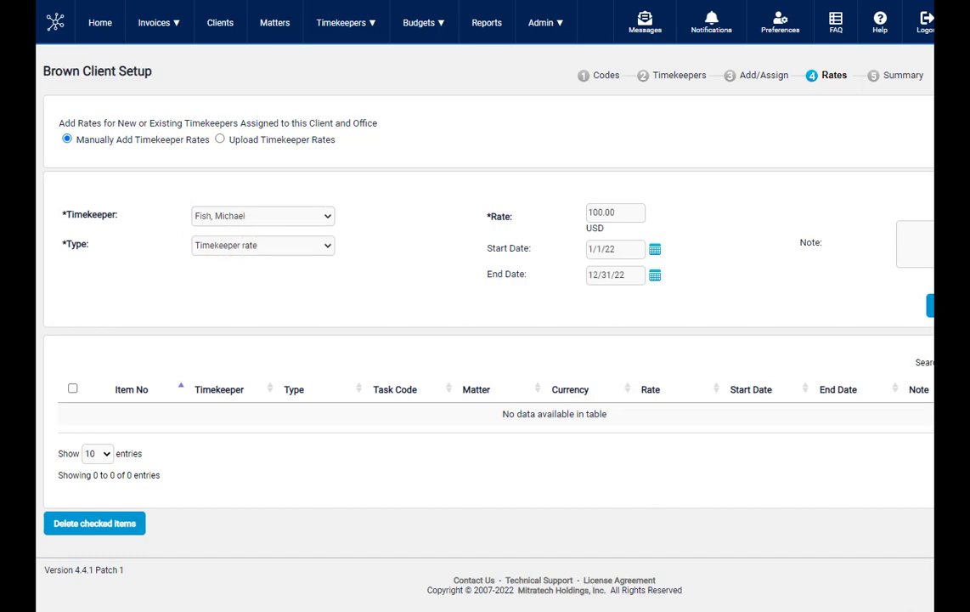
{"action": "scroll", "coordinate": [485, 306], "scroll_direction": "right", "scroll_amount": 2}
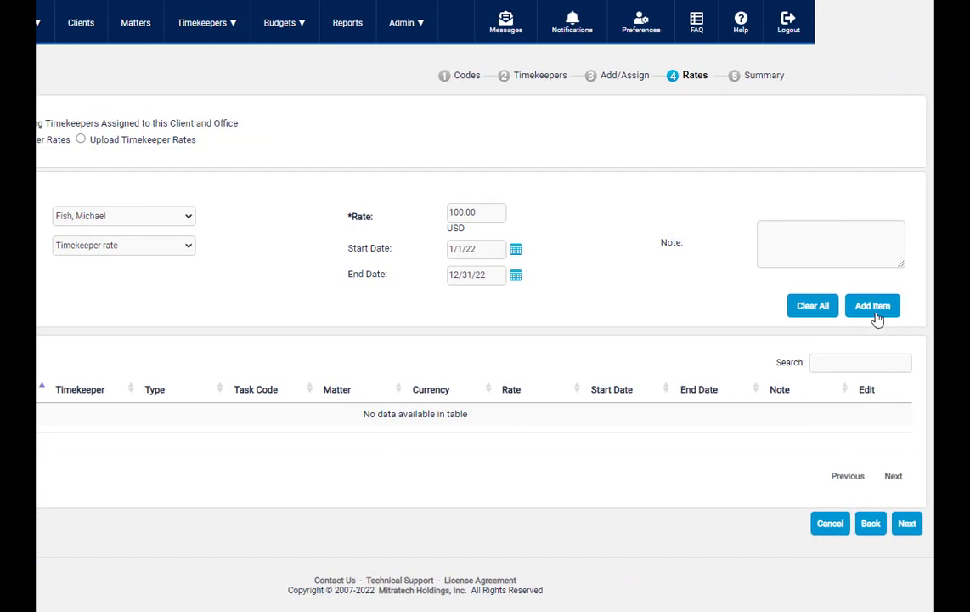
{"action": "left_click", "coordinate": [877, 312]}
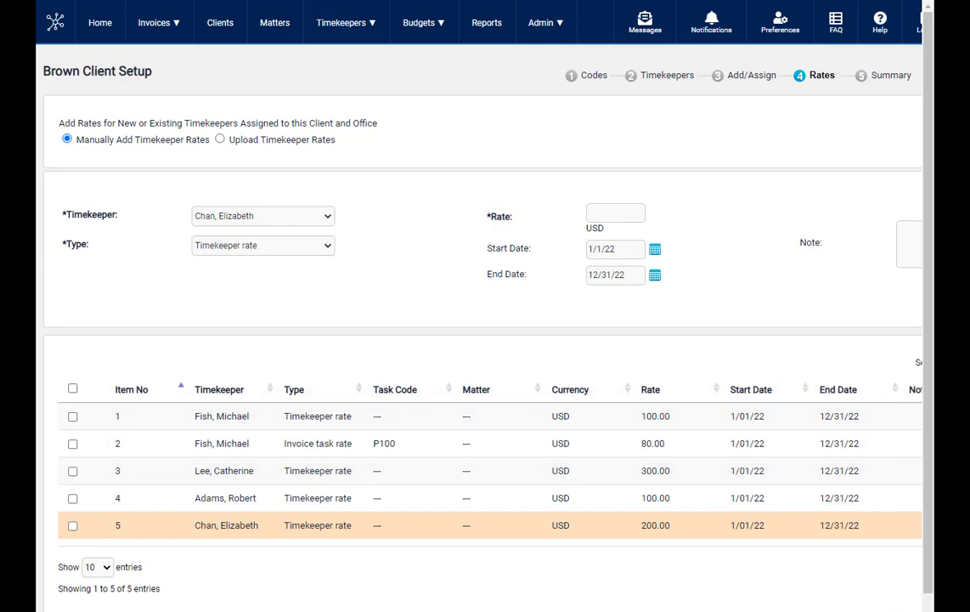
- Continue from the rates to the setup summary, review its billing codes, and submit the Brown Client setup for client verification
{"action": "scroll", "coordinate": [484, 306], "scroll_direction": "right", "scroll_amount": 2}
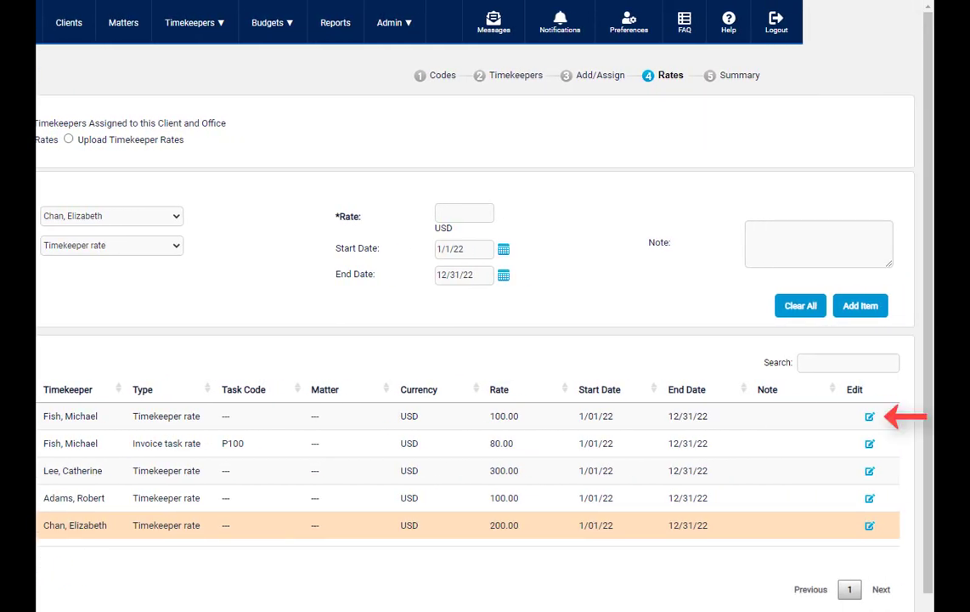
{"action": "scroll", "coordinate": [484, 306], "scroll_direction": "down", "scroll_amount": 1}
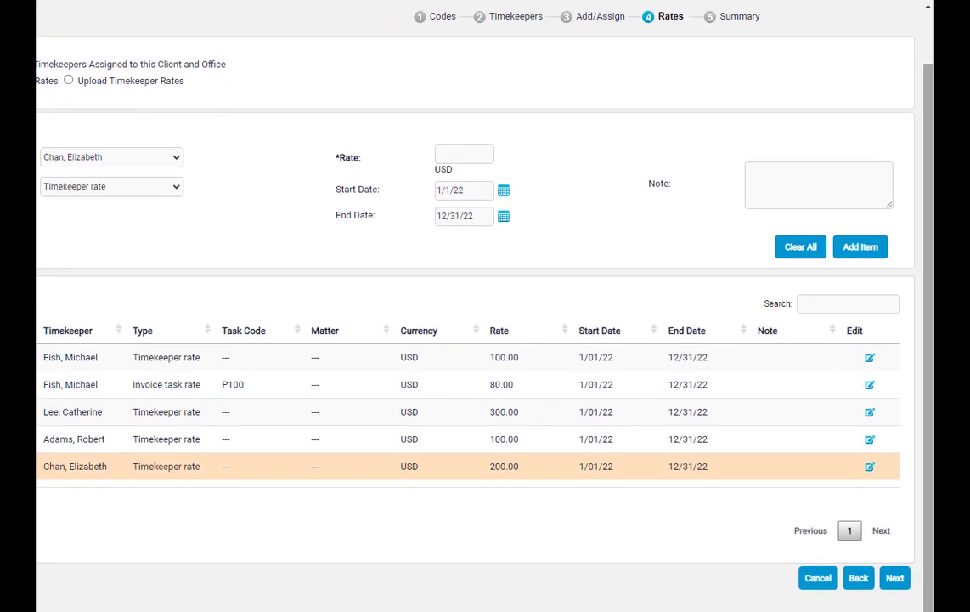
{"action": "left_click", "coordinate": [896, 578]}
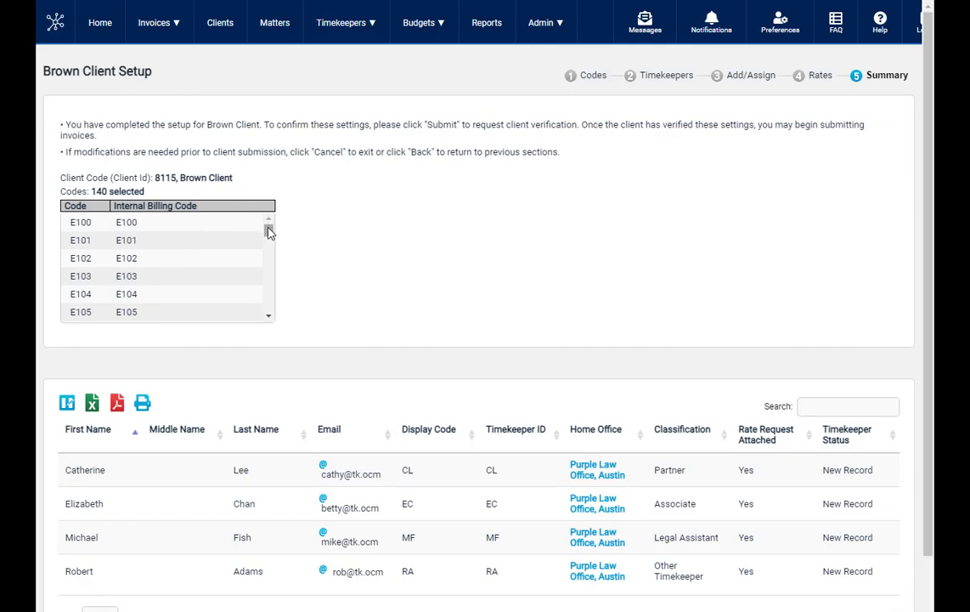
{"action": "left_click_drag", "start_coordinate": [268, 229], "coordinate": [268, 304]}
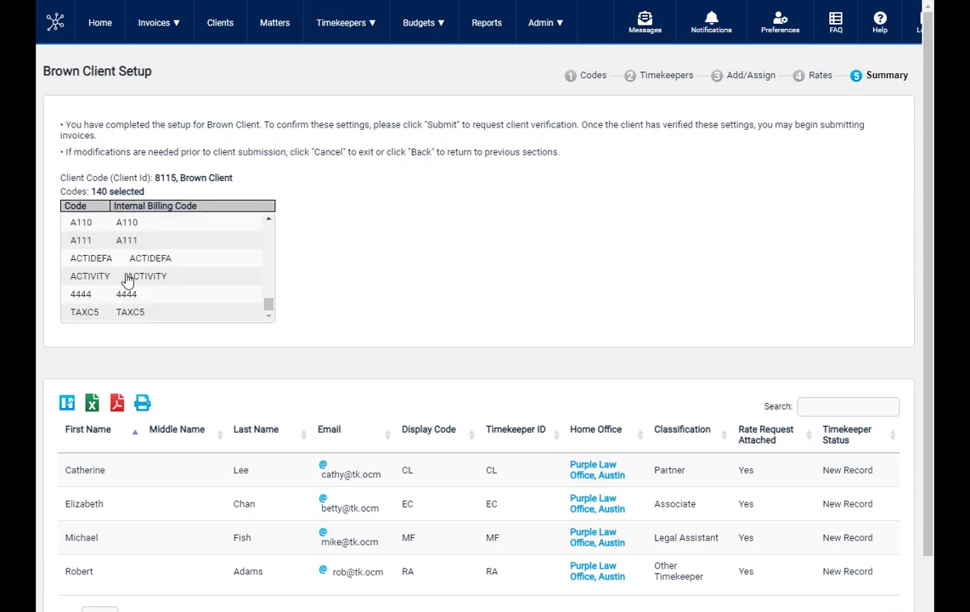
{"action": "left_click_drag", "start_coordinate": [928, 520], "coordinate": [929, 609]}
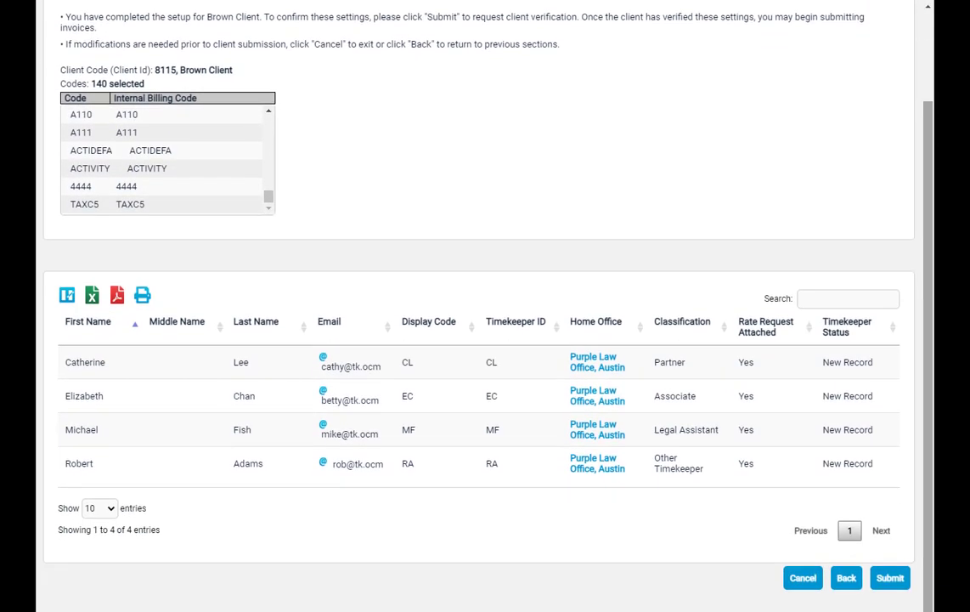
{"action": "left_click", "coordinate": [884, 579]}
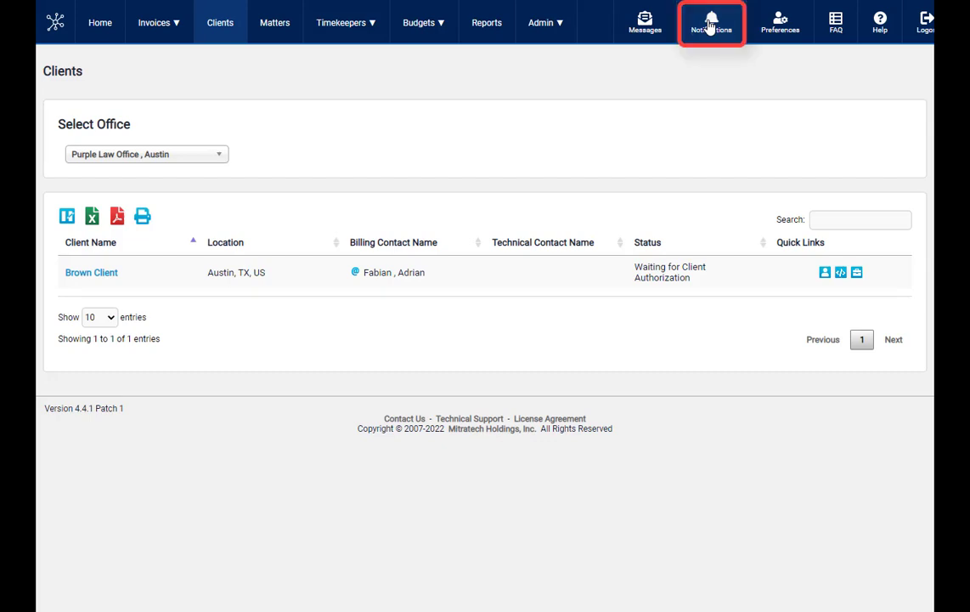
- Save a matter creation notification for Purple Law Office and Brown Client
{"action": "left_click", "coordinate": [711, 26]}
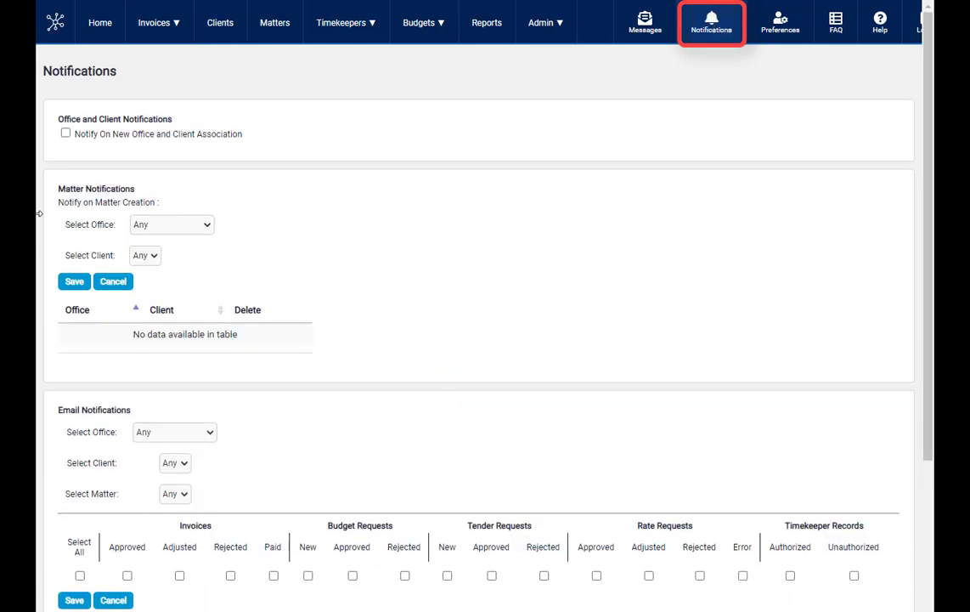
{"action": "left_click", "coordinate": [162, 224]}
{"action": "left_click", "coordinate": [166, 250]}
{"action": "left_click", "coordinate": [152, 256]}
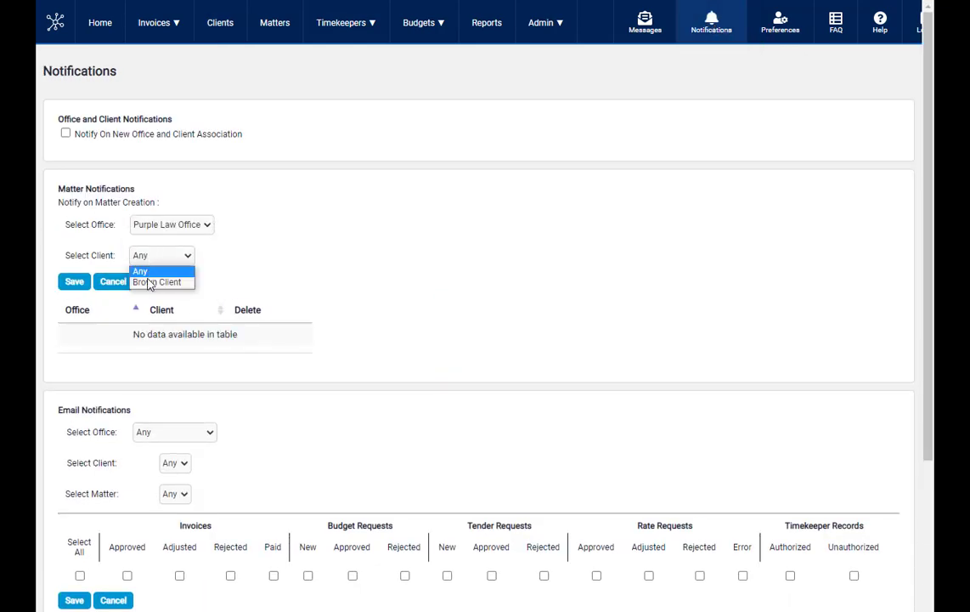
{"action": "left_click", "coordinate": [170, 280]}
- Save email notifications of every type for Purple Law Office and Brown Client, covering any matter
{"action": "scroll", "coordinate": [108, 416], "scroll_direction": "down", "scroll_amount": 1}
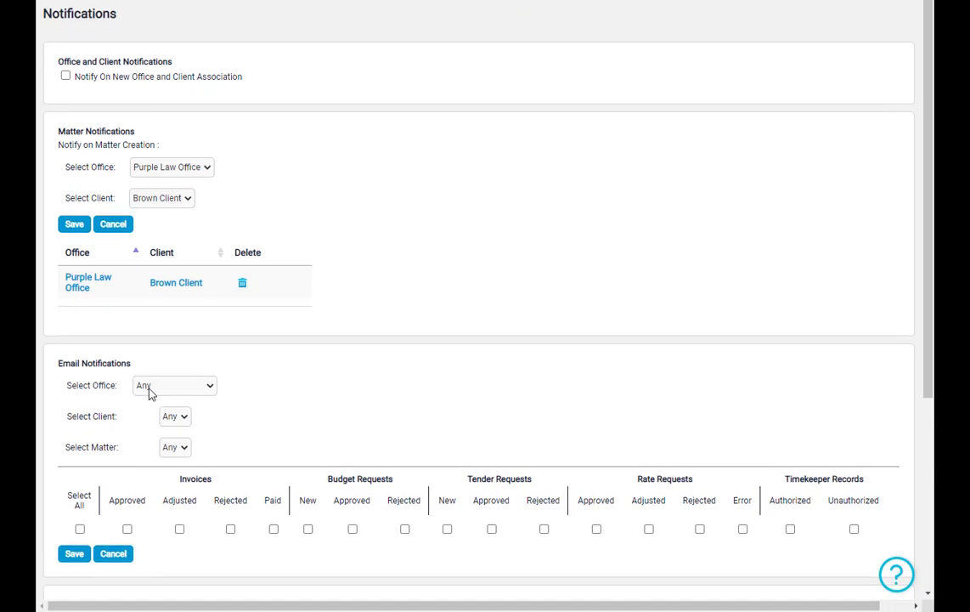
{"action": "left_click", "coordinate": [147, 391]}
{"action": "left_click", "coordinate": [152, 409]}
{"action": "left_click", "coordinate": [146, 416]}
{"action": "left_click", "coordinate": [155, 439]}
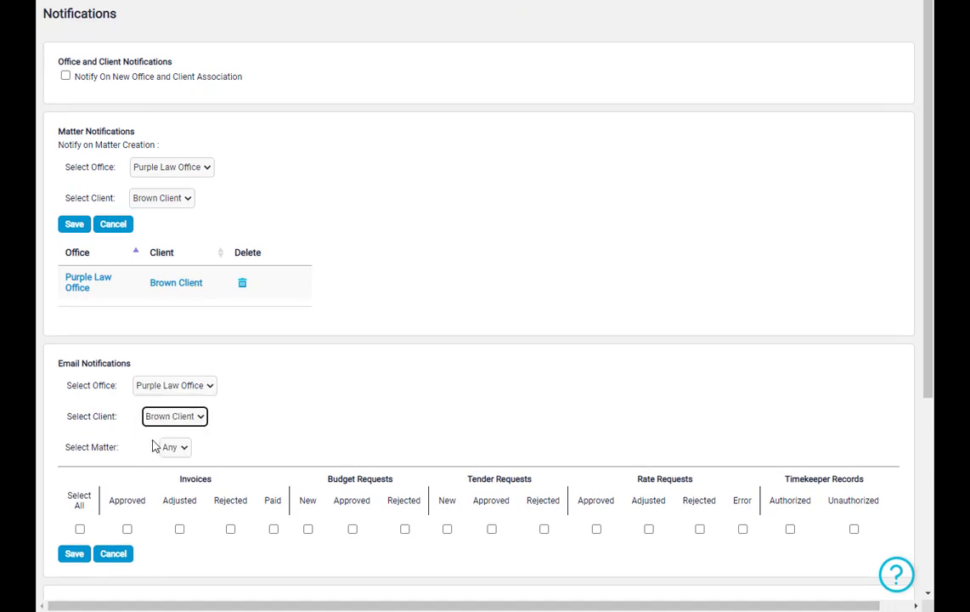
{"action": "left_click", "coordinate": [168, 447]}
{"action": "left_click", "coordinate": [79, 529]}
{"action": "left_click", "coordinate": [71, 554]}
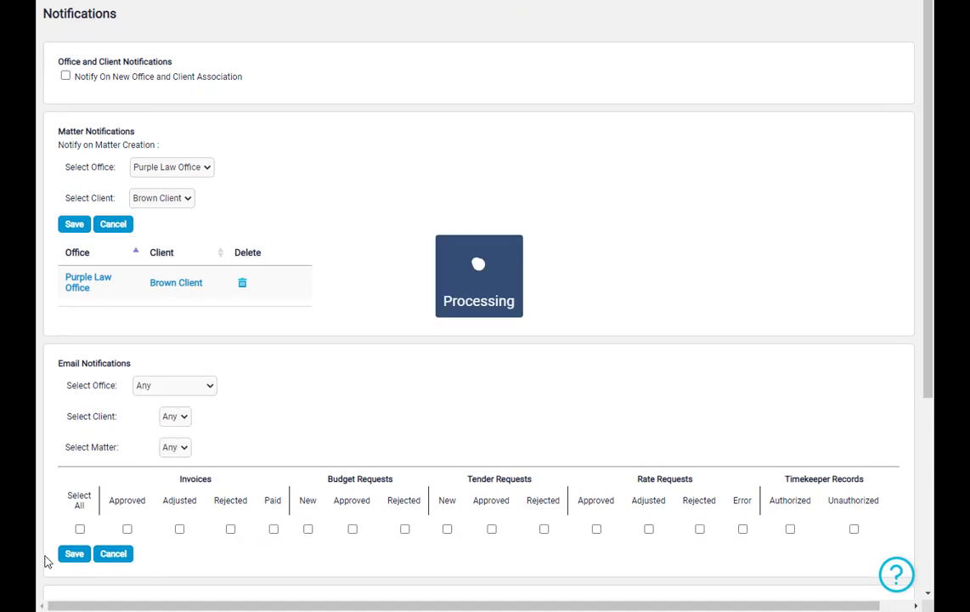
{"action": "scroll", "coordinate": [46, 560], "scroll_direction": "down", "scroll_amount": 3}
{"action": "scroll", "coordinate": [873, 125], "scroll_direction": "down", "scroll_amount": 1}
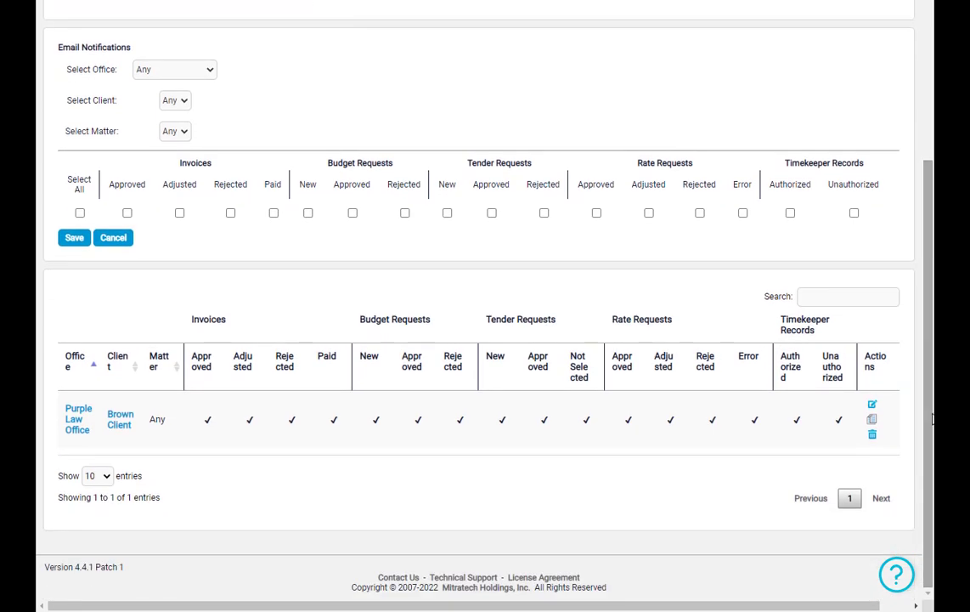
- In the firm's user administration, start a new user with the user's email and the user type Firm Admin
{"action": "scroll", "coordinate": [874, 124], "scroll_direction": "up", "scroll_amount": 5}
{"action": "left_click", "coordinate": [545, 23]}
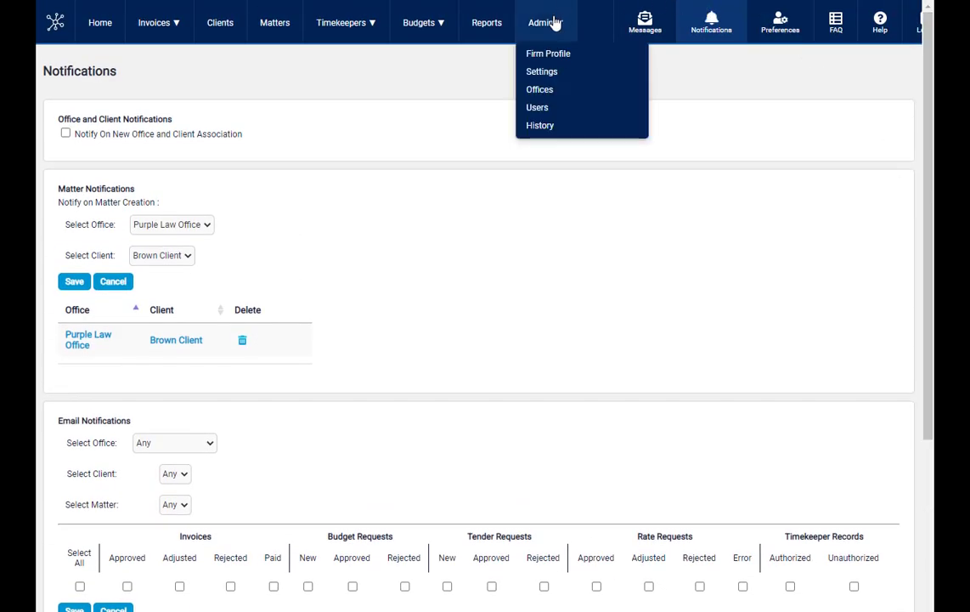
{"action": "left_click", "coordinate": [537, 108]}
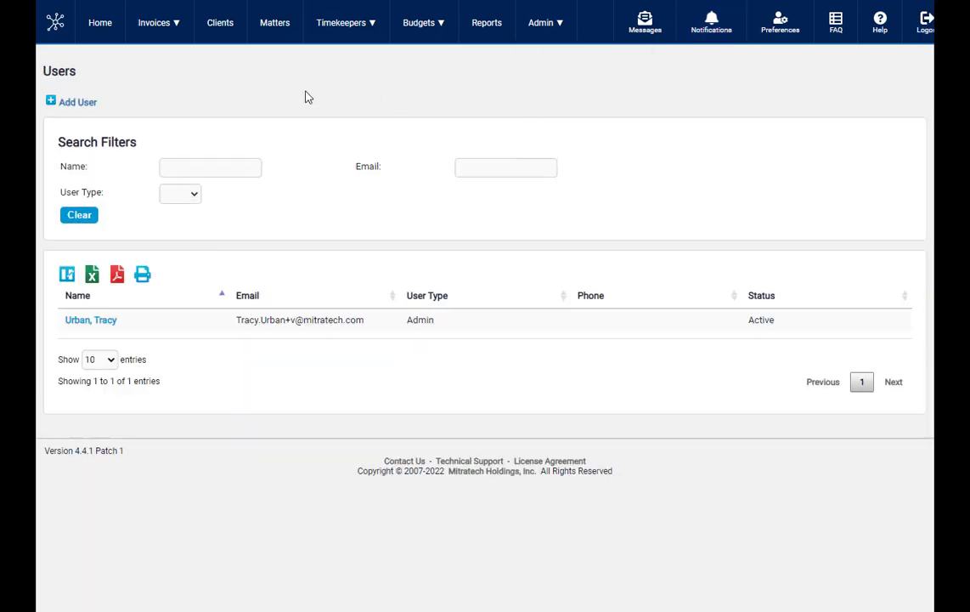
{"action": "left_click", "coordinate": [78, 102]}
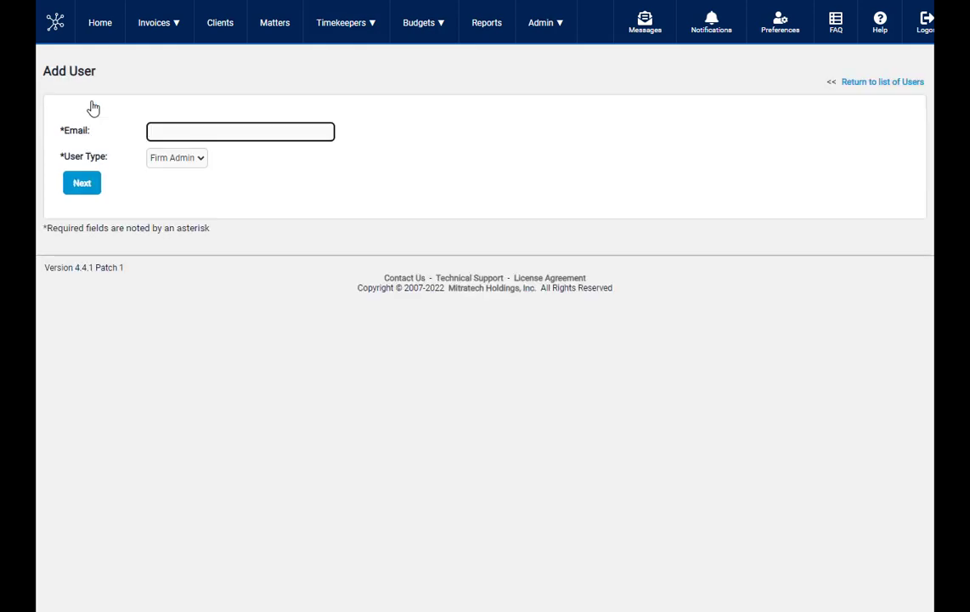
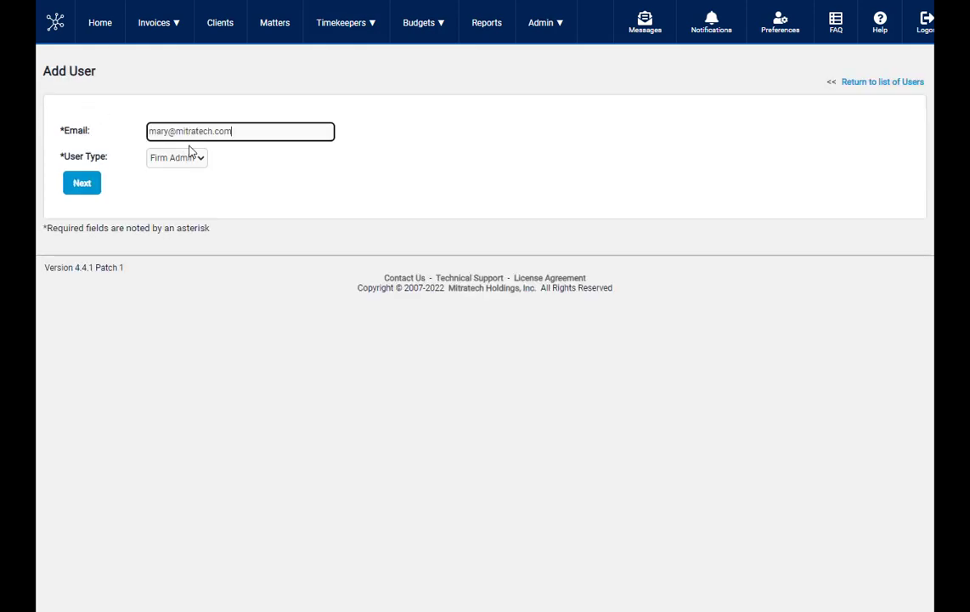
{"action": "left_click", "coordinate": [189, 158]}
{"action": "left_click", "coordinate": [188, 174]}
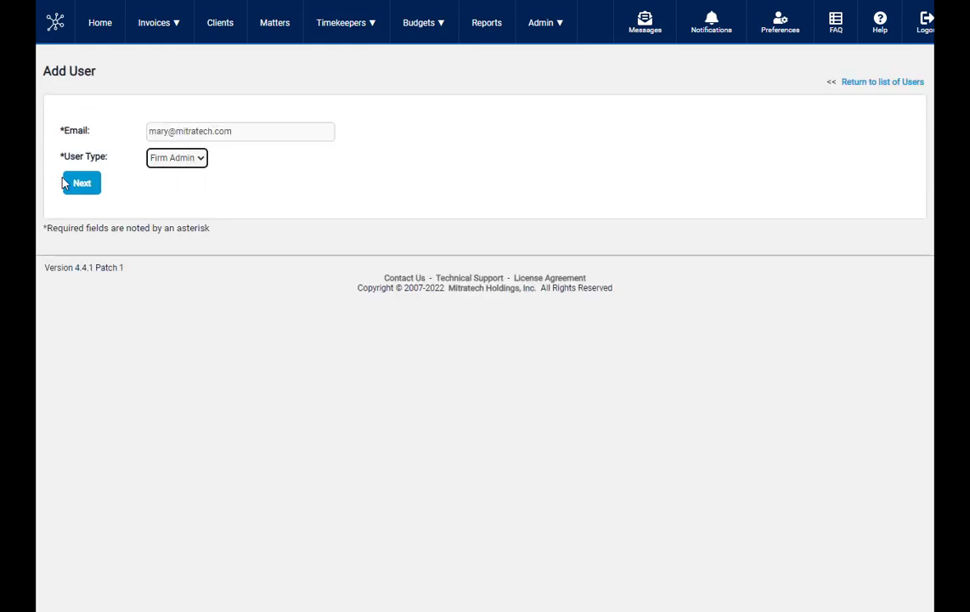
{"action": "left_click", "coordinate": [74, 184]}
- Enter the new Firm Admin user's first and last name and save the user record
{"action": "left_click", "coordinate": [202, 162]}
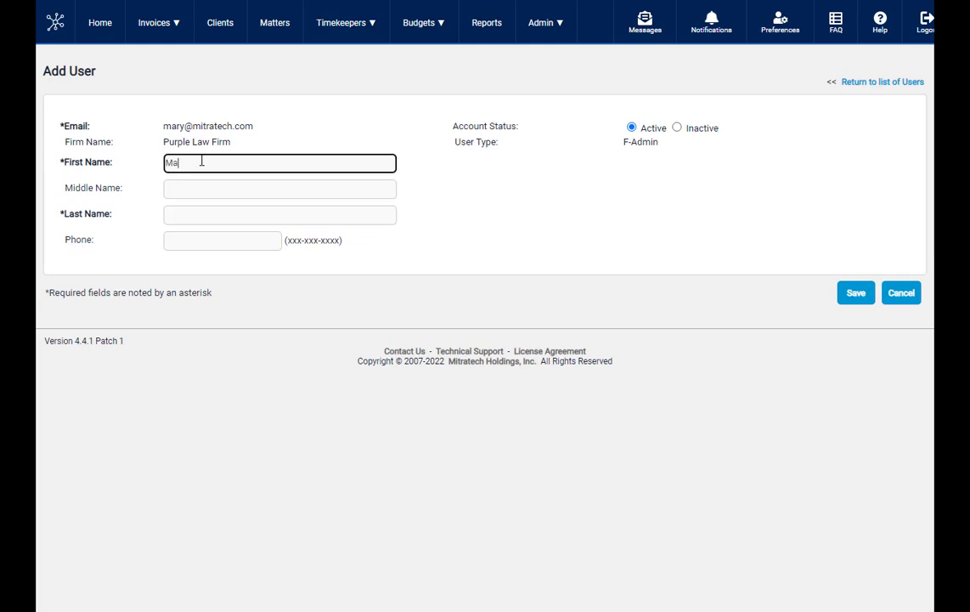
{"action": "key", "text": "Tab"}
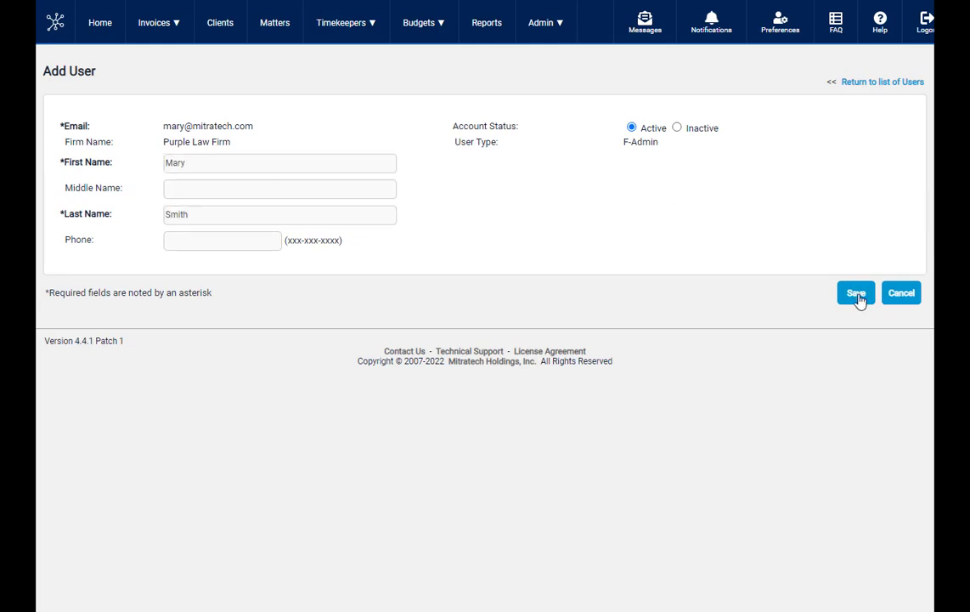
{"action": "left_click", "coordinate": [857, 296]}
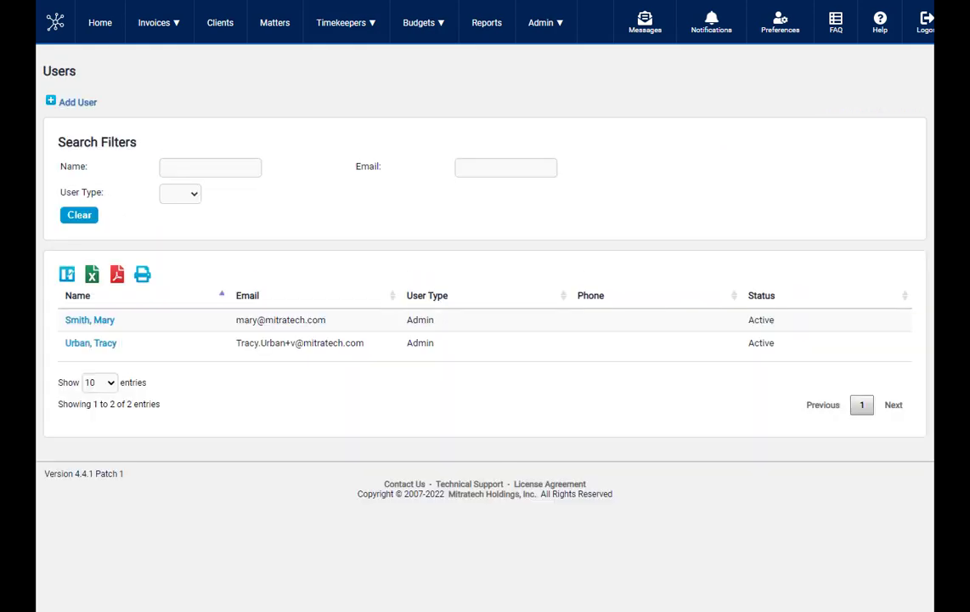